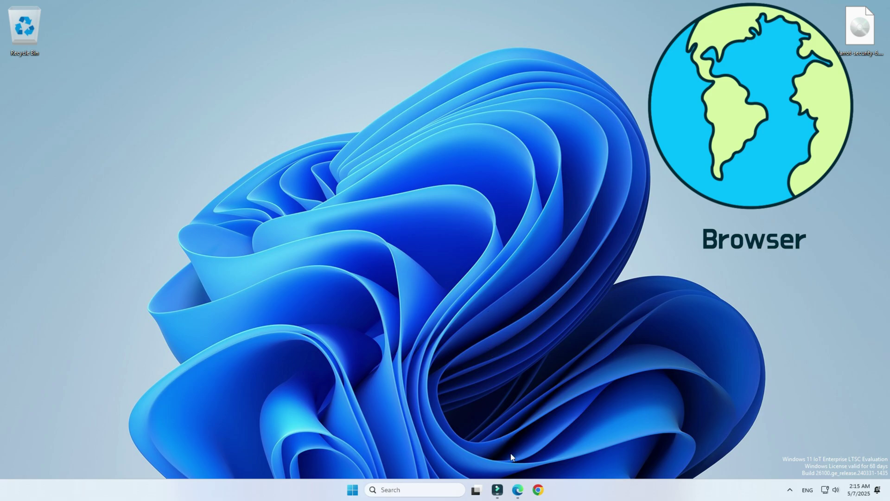
# - Google 'parrot os' in Chrome and open the official parrotsec.org homepage
pyautogui.click(537, 487)
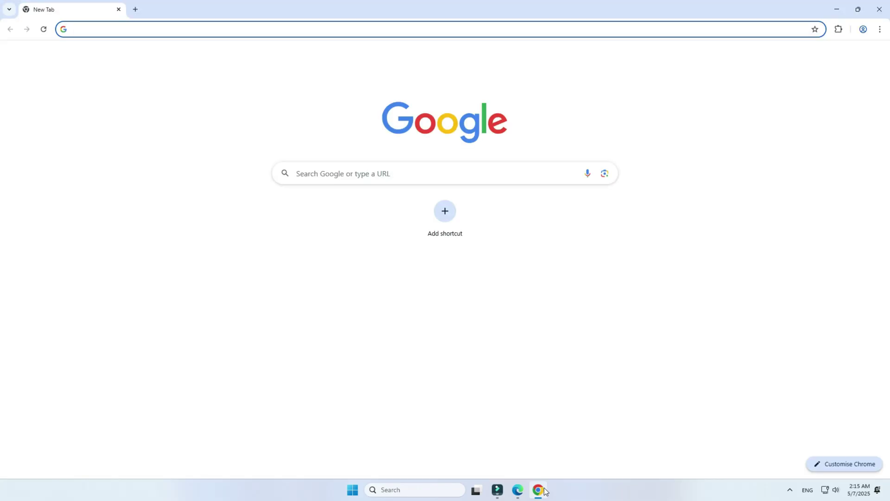
pyautogui.write('parrot os')
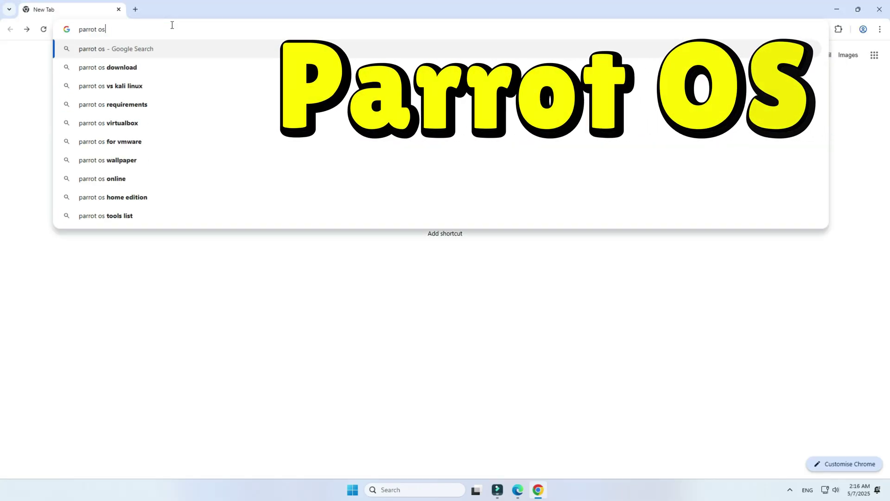
pyautogui.press('Return')
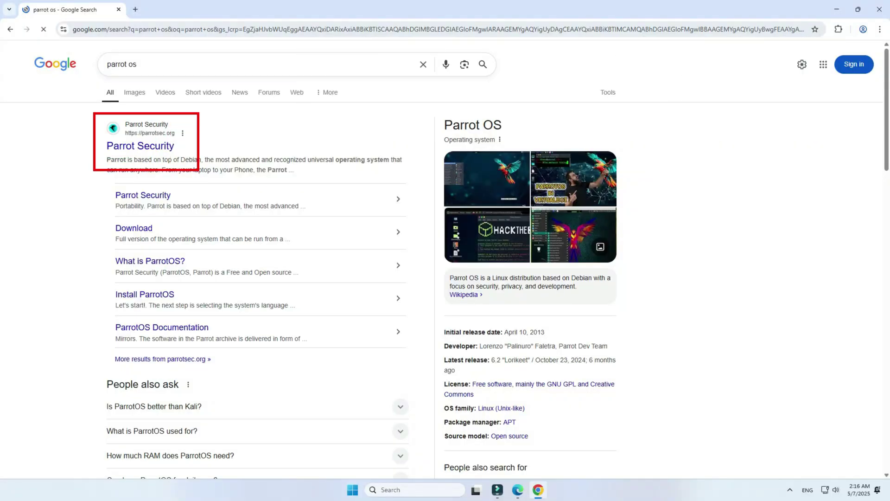
pyautogui.click(161, 154)
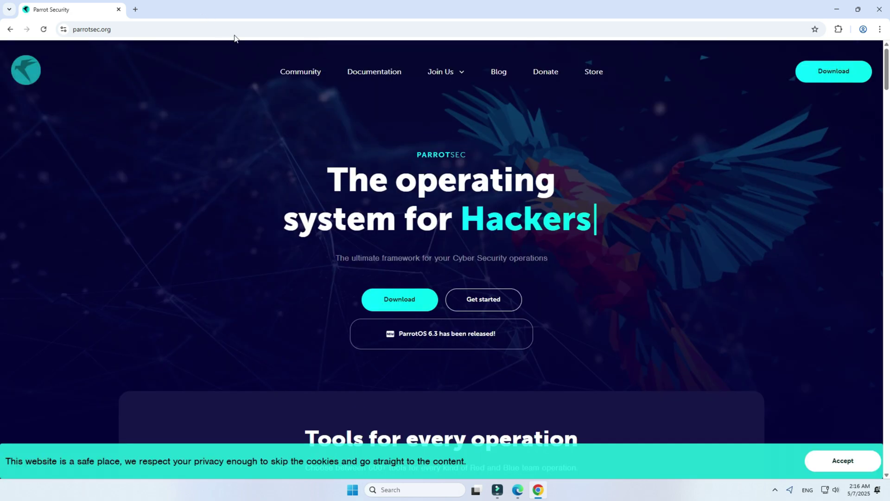
# - Go to the Parrot OS download page
pyautogui.scroll(-2, 330, 175)
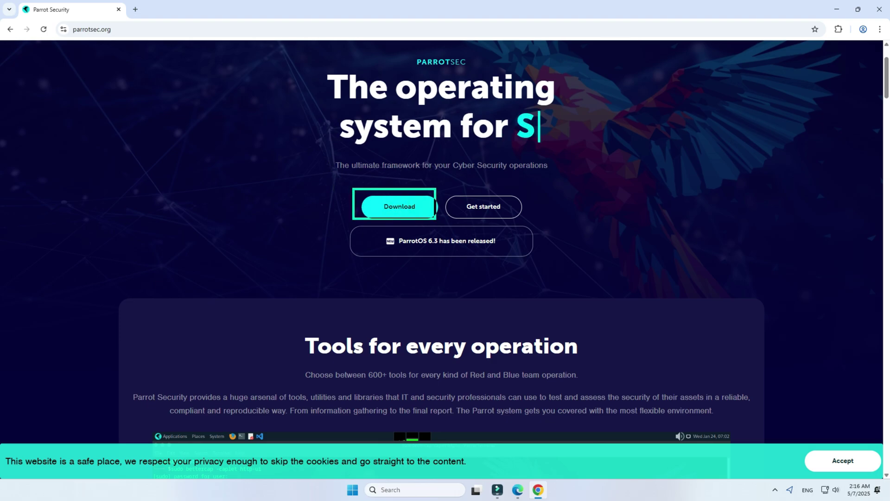
pyautogui.click(407, 206)
pyautogui.scroll(-3, 409, 208)
pyautogui.scroll(-1, 409, 207)
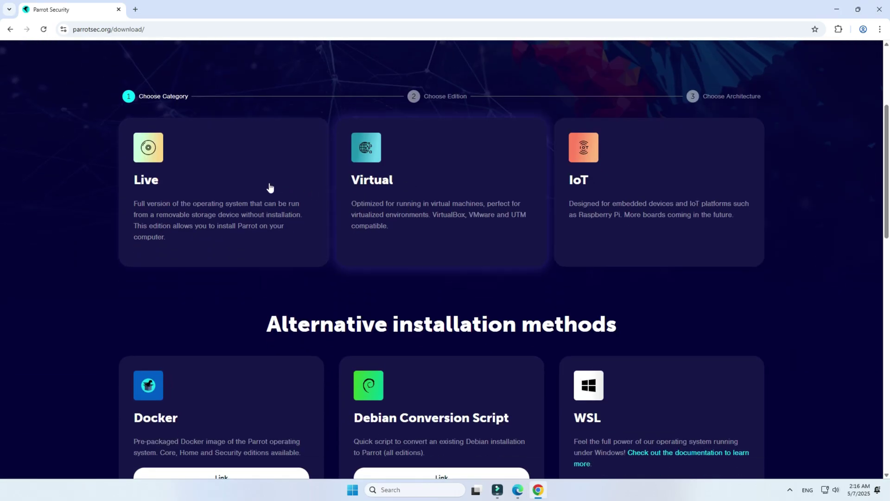
# - Choose Live, Security edition, AMD64 and download Parrot-security-6.3.2_amd64.iso
pyautogui.click(230, 204)
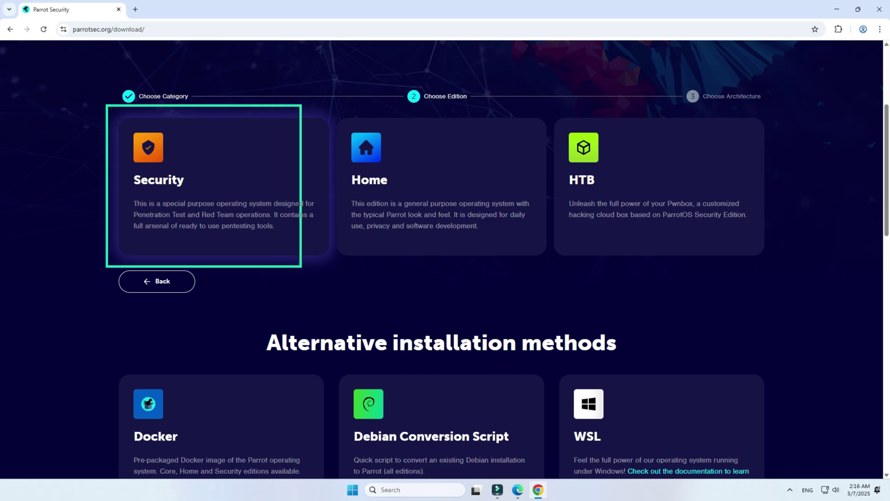
pyautogui.click(191, 185)
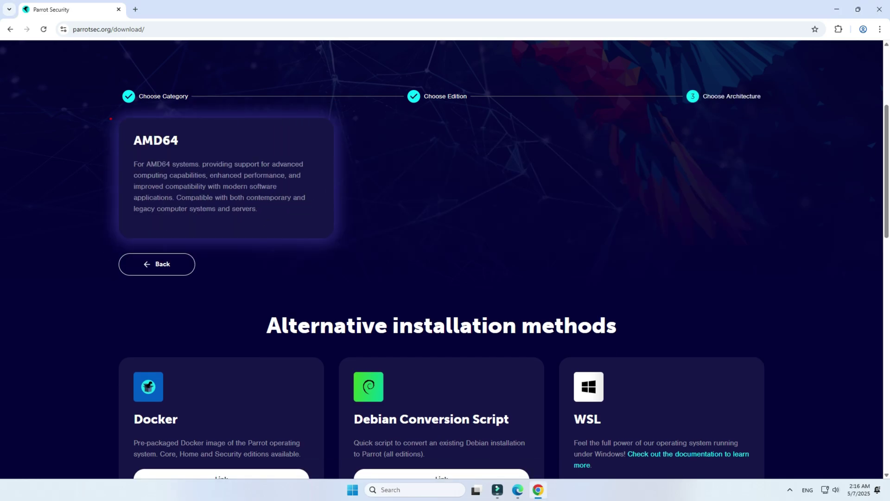
pyautogui.click(207, 175)
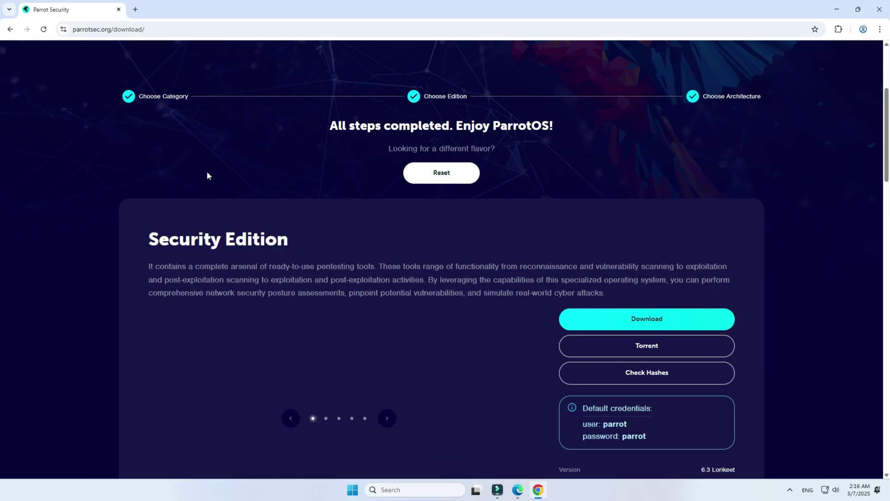
pyautogui.scroll(-3, 241, 178)
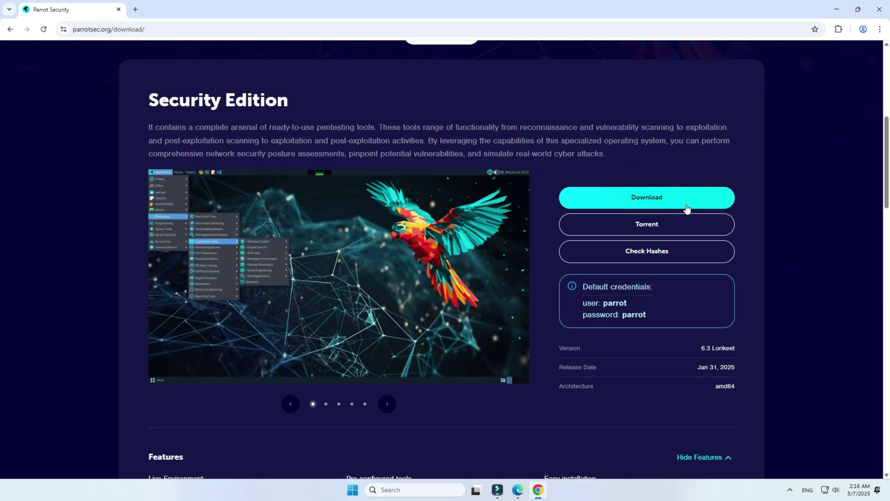
pyautogui.click(668, 200)
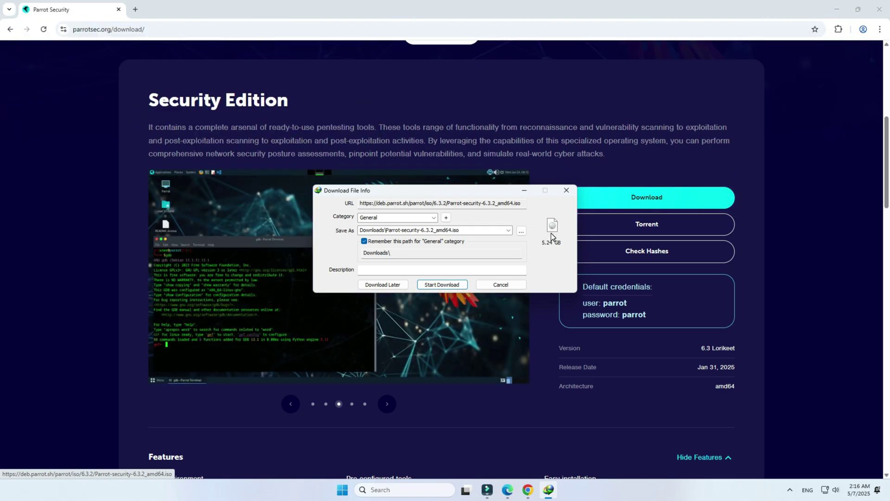
# - Cancel the IDM download, minimise Chrome and select the Parrot ISO on the desktop
pyautogui.click(512, 284)
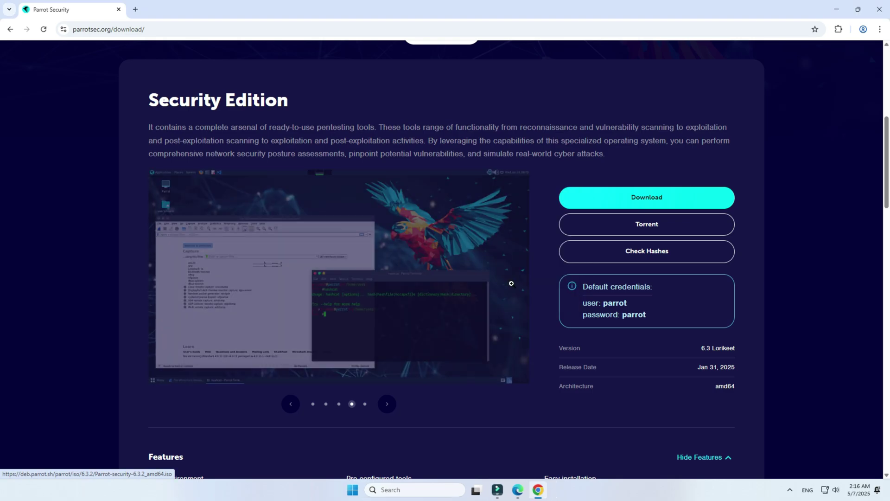
pyautogui.click(836, 9)
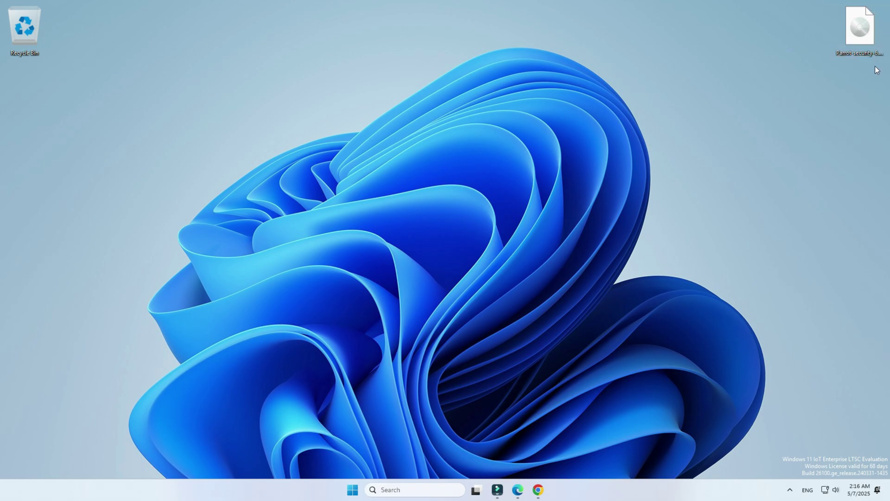
pyautogui.click(864, 45)
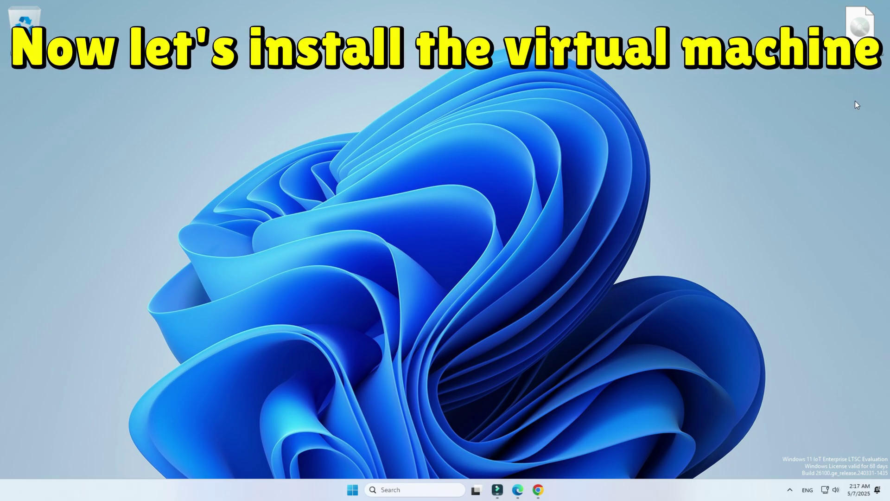
# - Search 'vmware workstation' and open VMware's Fusion and Workstation product page
pyautogui.click(537, 490)
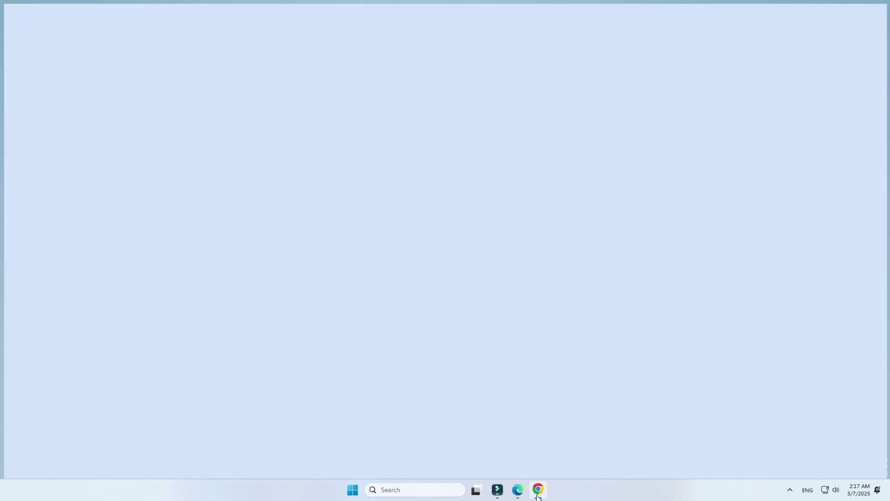
pyautogui.click(115, 29)
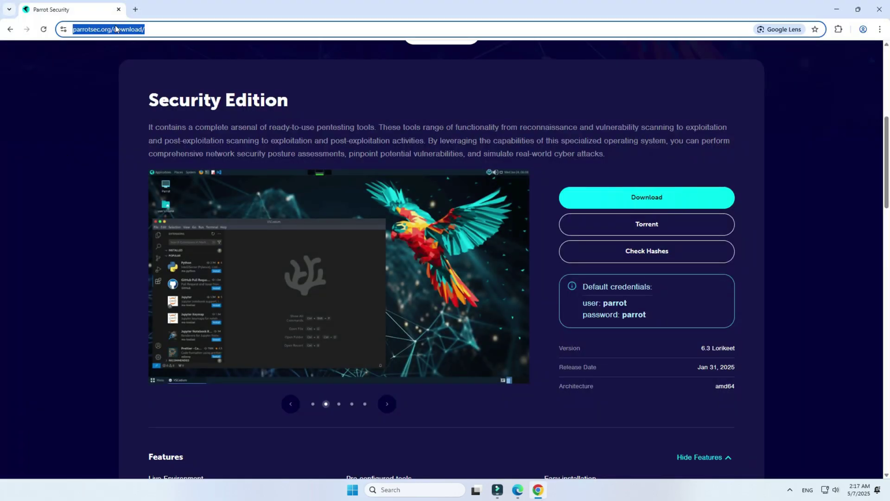
pyautogui.write('vmware ')
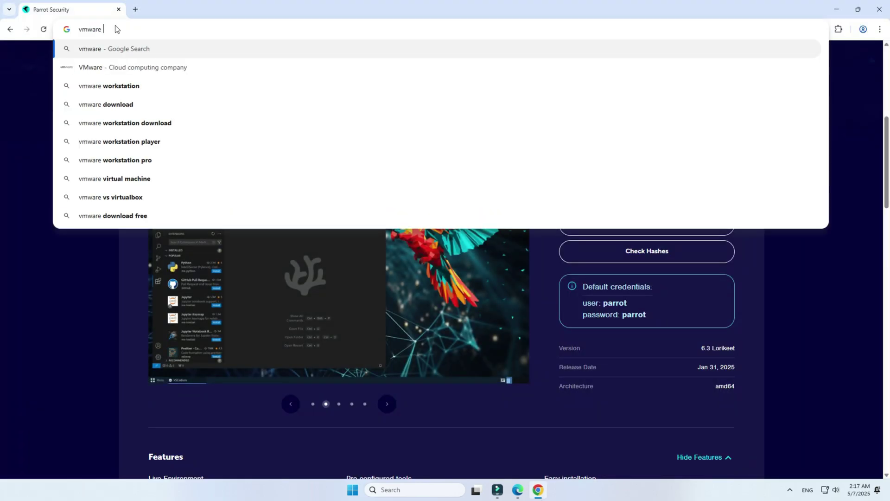
pyautogui.write('work')
pyautogui.press('Return')
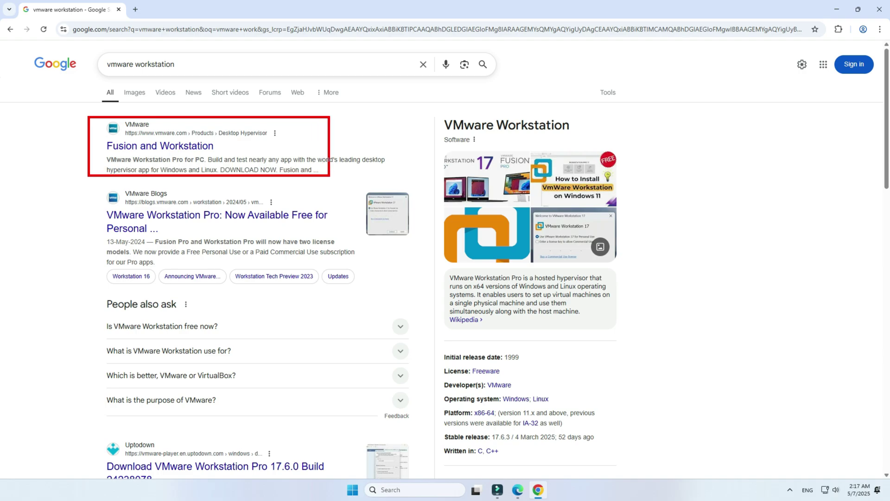
pyautogui.click(185, 147)
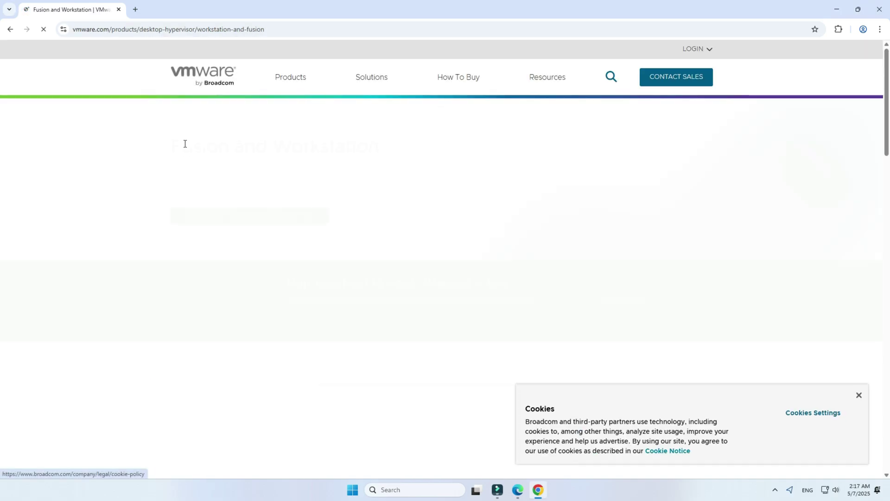
pyautogui.scroll(-9, 185, 143)
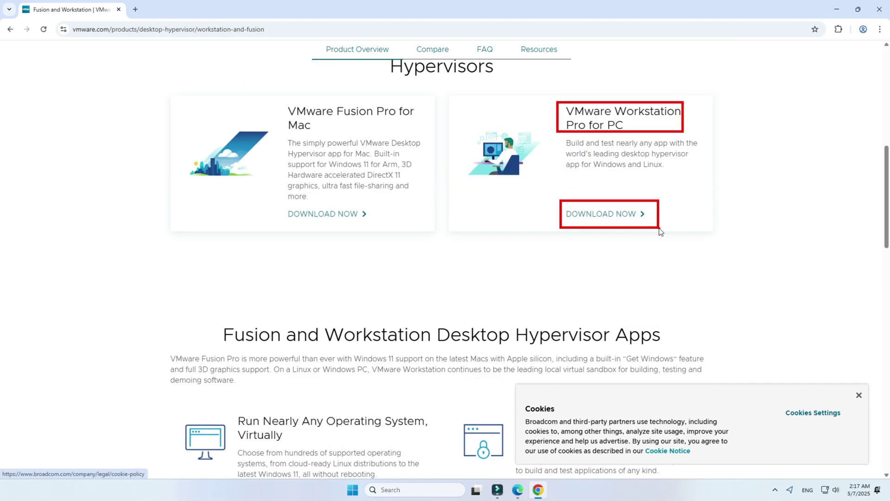
# - Start the Workstation Pro for PC download and reach Broadcom's registration page
pyautogui.click(628, 215)
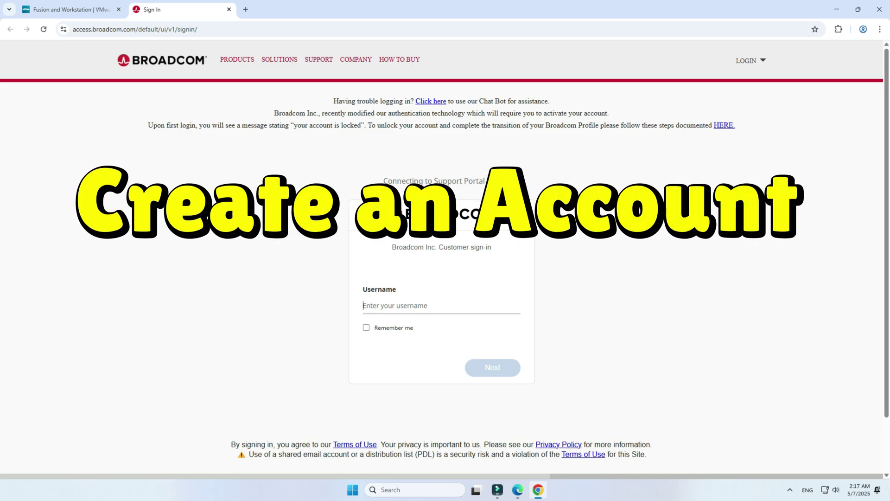
pyautogui.click(759, 62)
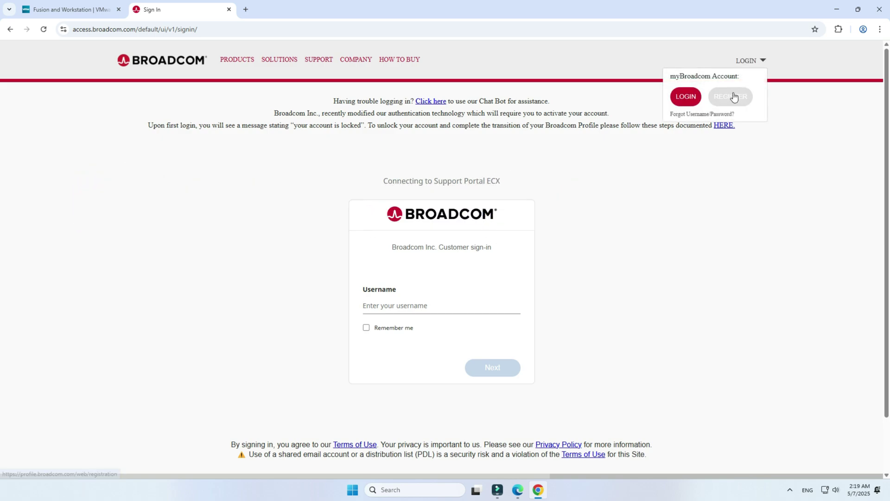
pyautogui.click(733, 96)
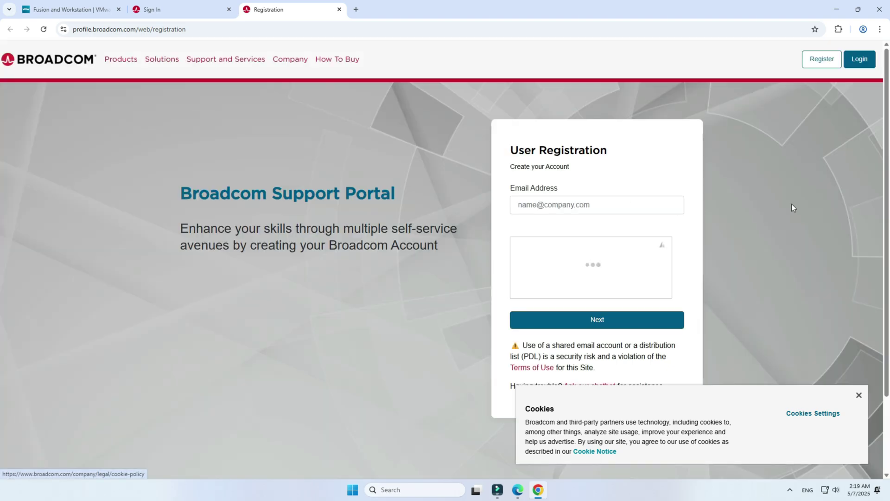
# - Paste the registration e-mail, pass the image check, and enter the emailed verification code
pyautogui.click(601, 203)
pyautogui.hotkey('ctrl', 'v')
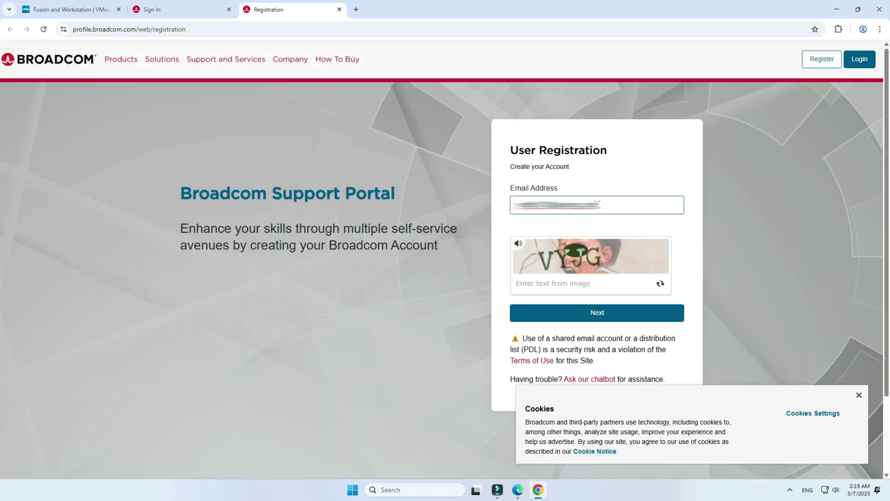
pyautogui.click(588, 284)
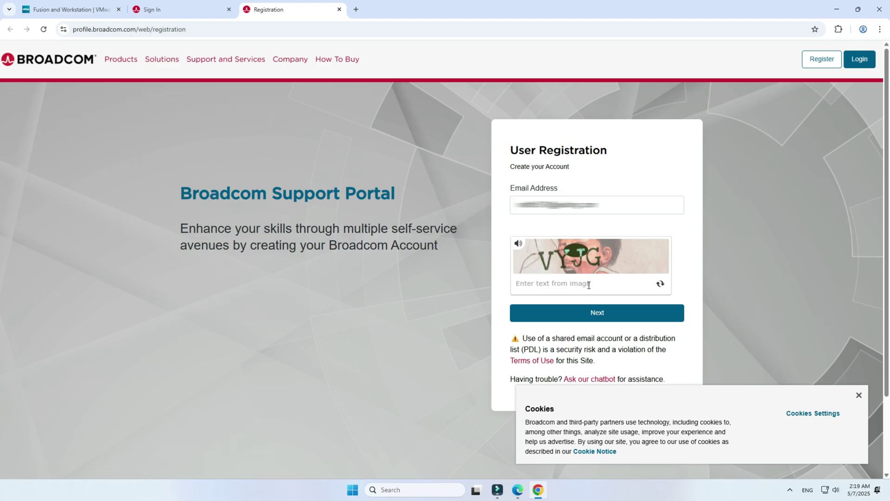
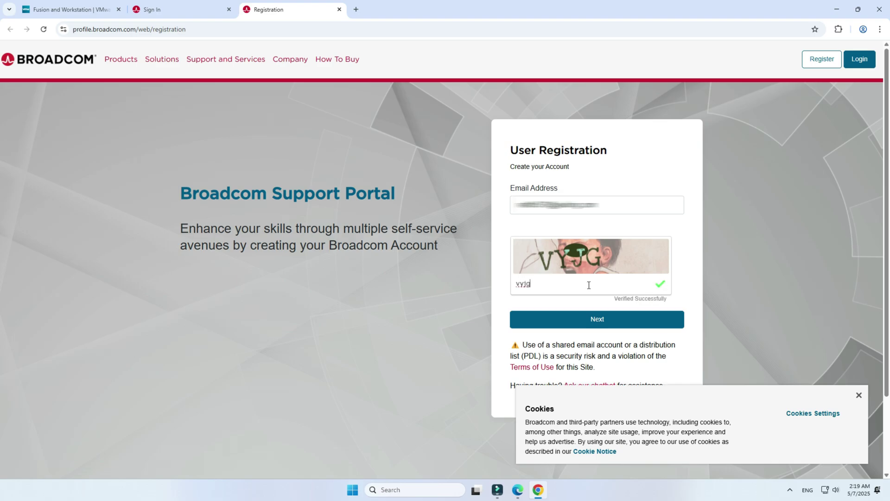
pyautogui.click(596, 319)
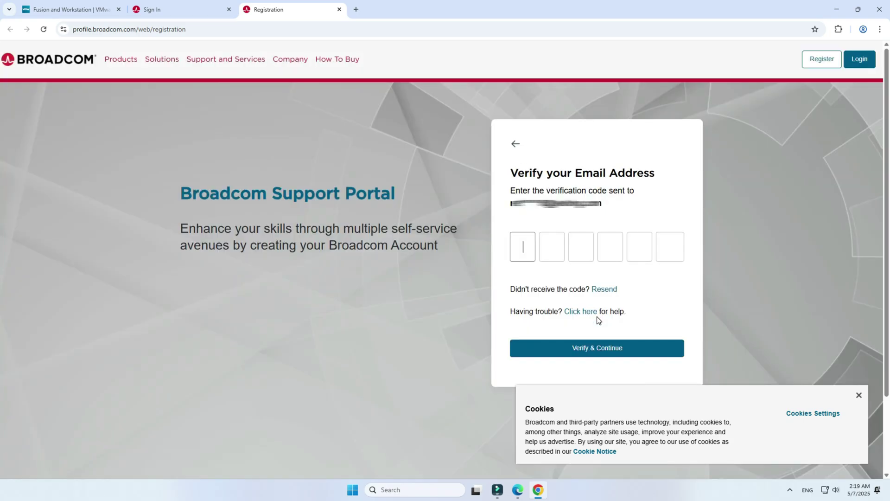
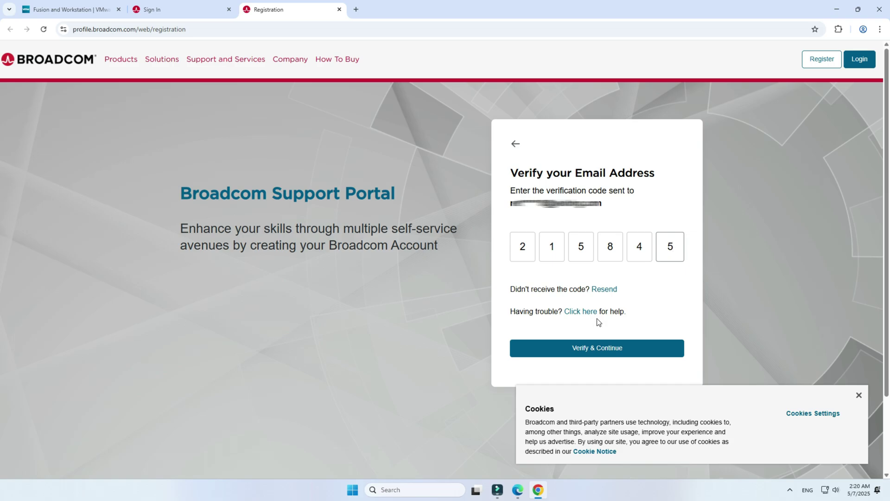
# - Verify the code and fill in name, country and account password fields
pyautogui.click(595, 347)
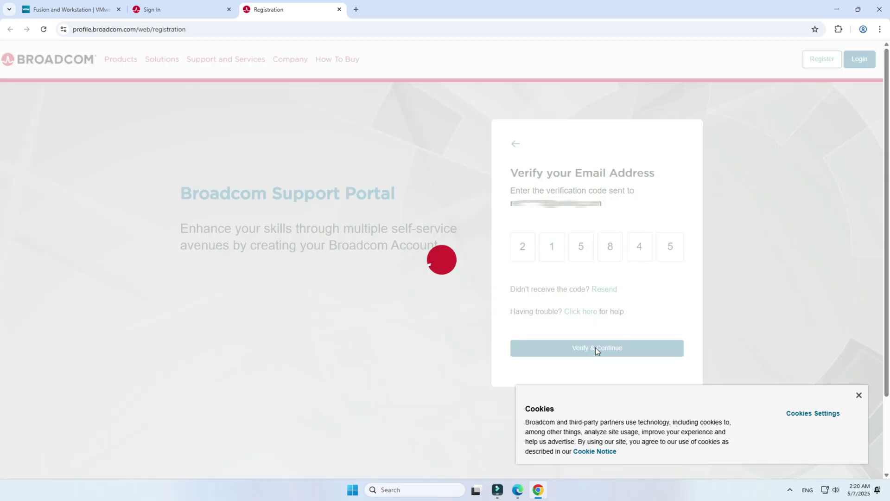
pyautogui.scroll(-2, 597, 351)
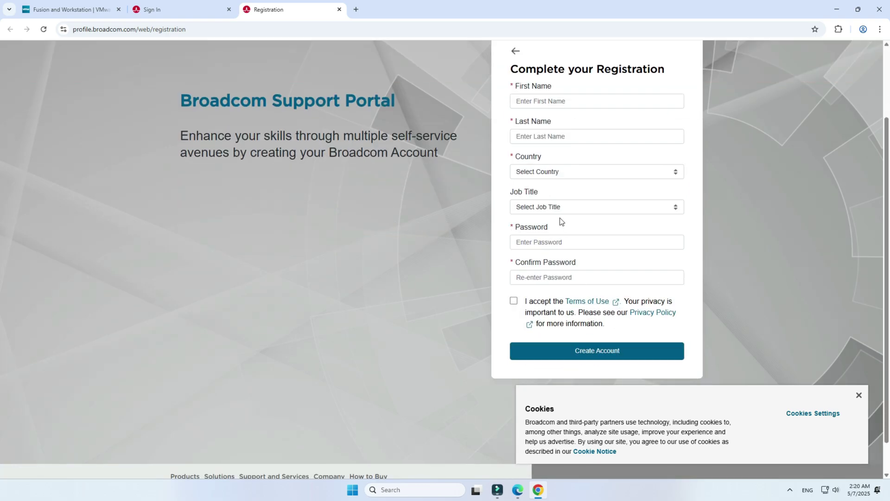
pyautogui.click(546, 101)
pyautogui.press('Tab')
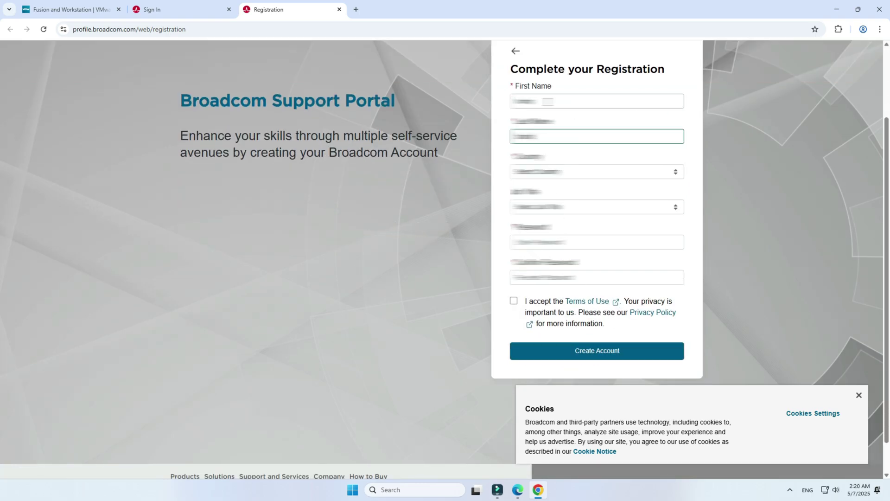
pyautogui.press('Tab')
pyautogui.press('Tab')
pyautogui.press('Tab')
pyautogui.write('********')
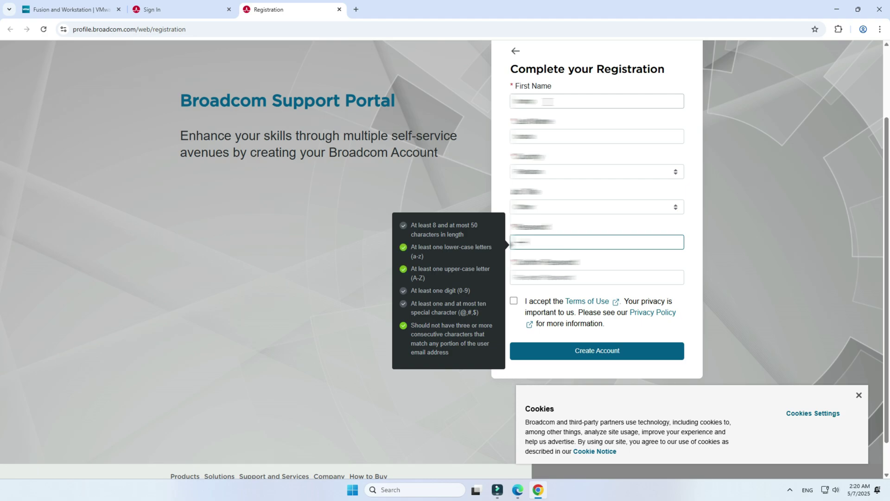
pyautogui.press('Tab')
pyautogui.write('****')
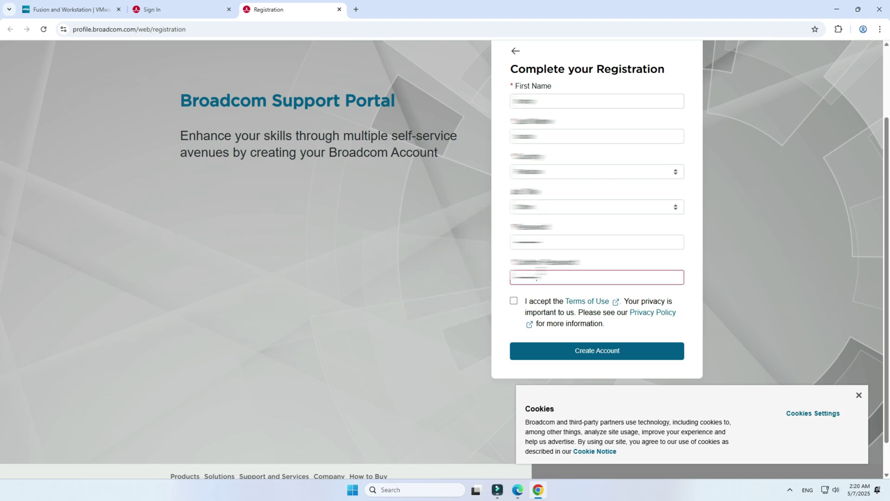
pyautogui.write('**')
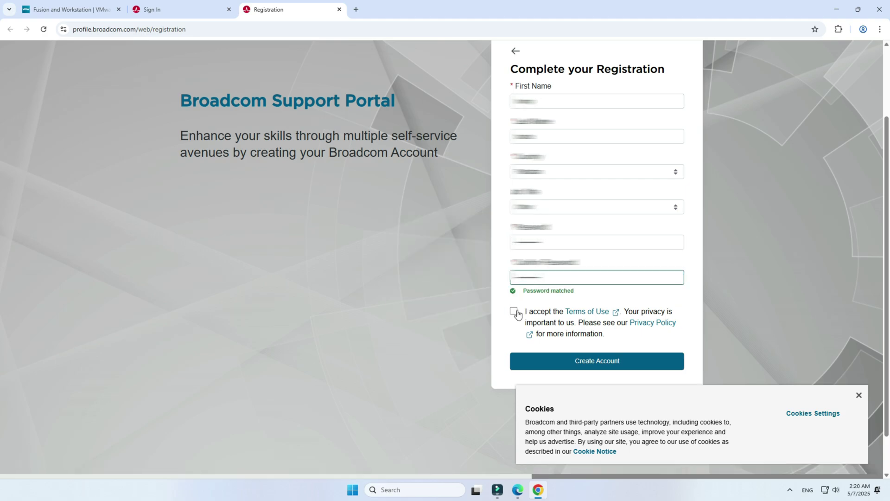
# - Accept the Terms of Use, create the account, and skip the extra setup
pyautogui.click(516, 314)
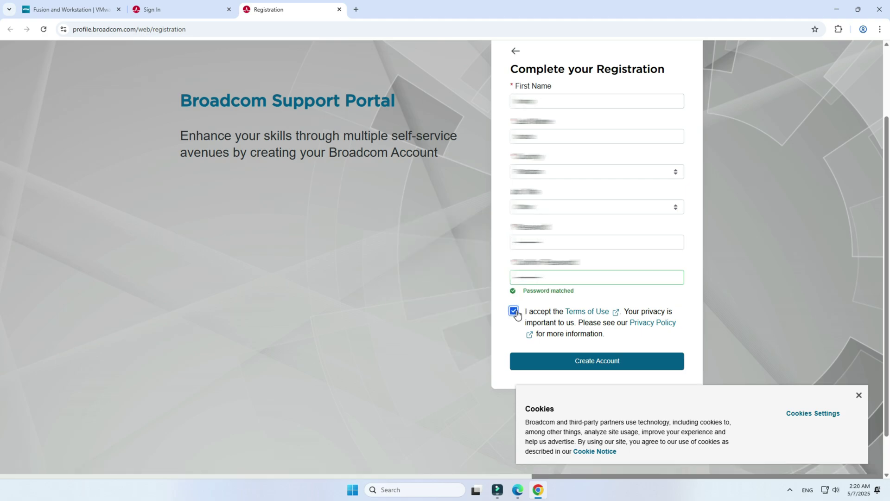
pyautogui.click(592, 361)
pyautogui.scroll(-3, 588, 362)
pyautogui.click(608, 318)
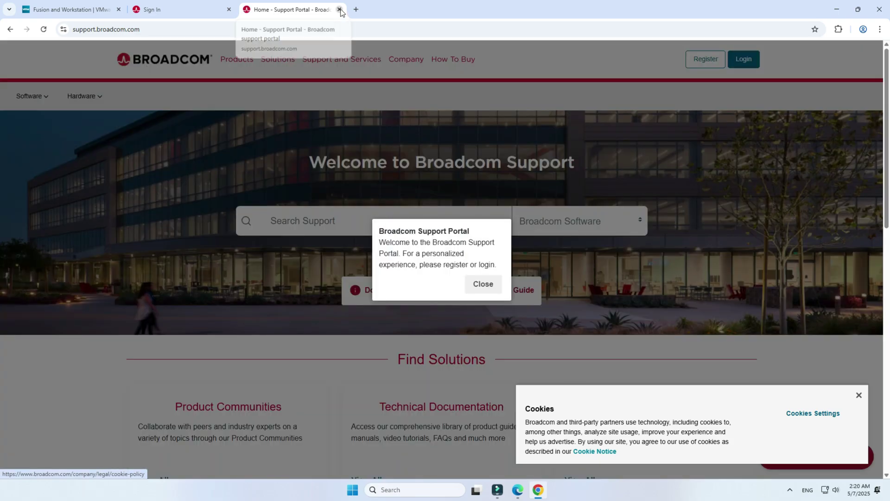
# - Sign in to Broadcom with the new account's username and password
pyautogui.click(340, 9)
pyautogui.click(397, 306)
pyautogui.hotkey('ctrl', 'v')
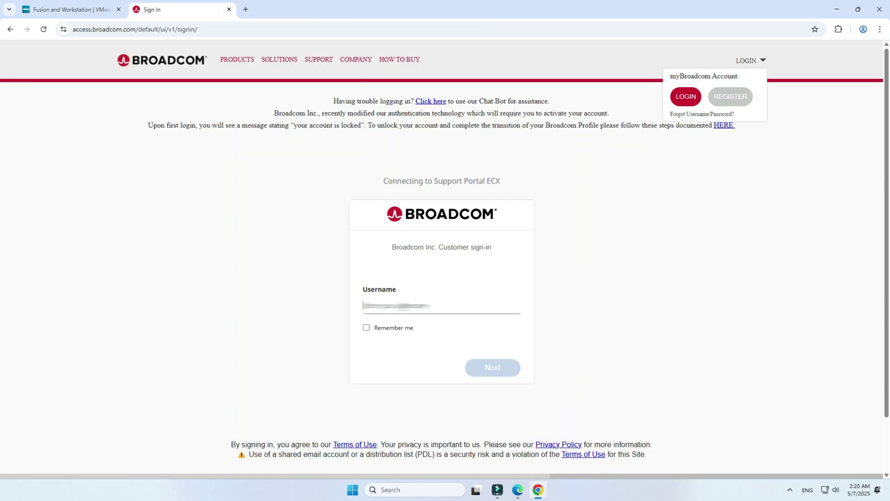
pyautogui.write('n')
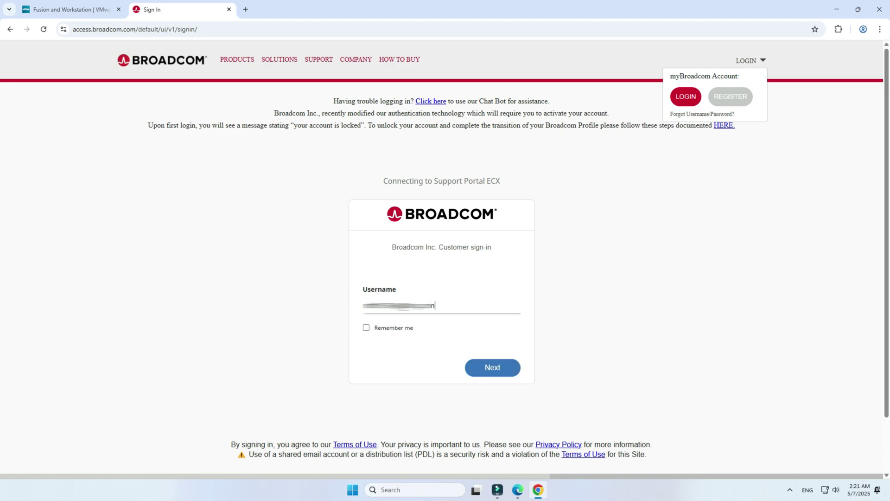
pyautogui.click(493, 368)
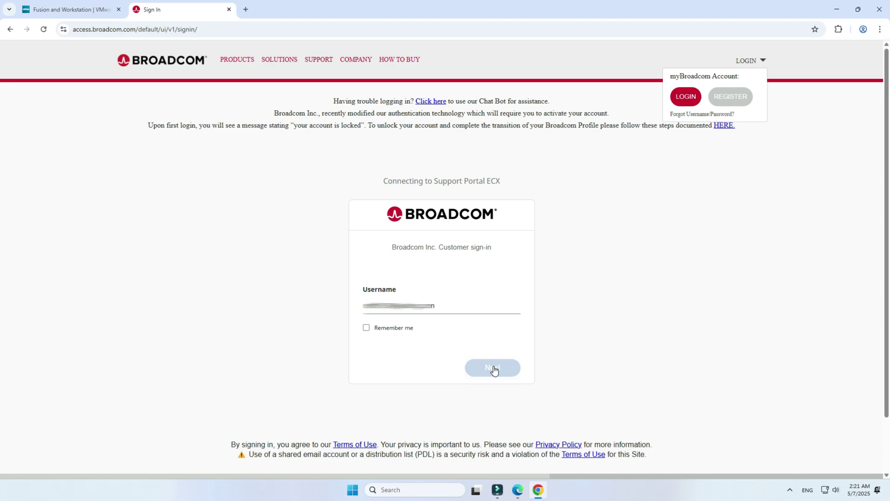
pyautogui.write('****')
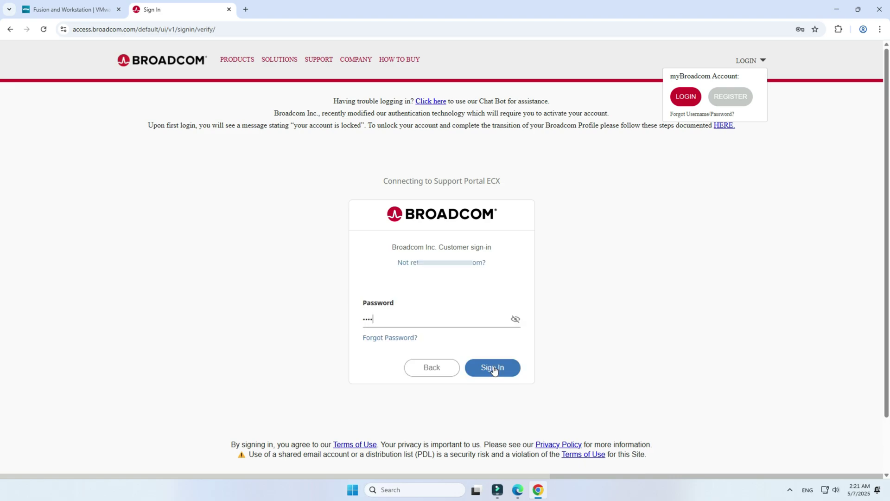
pyautogui.click(493, 368)
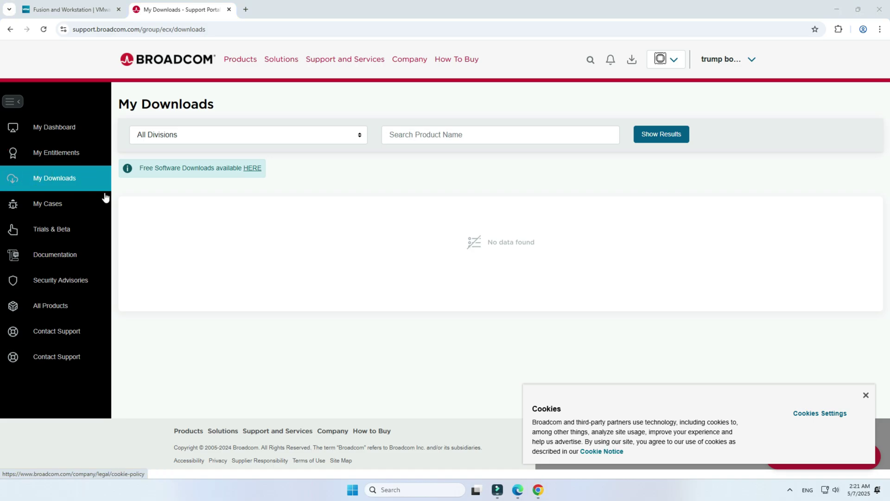
# - Search Free Software Downloads for 'vmware workstation pro'
pyautogui.click(60, 180)
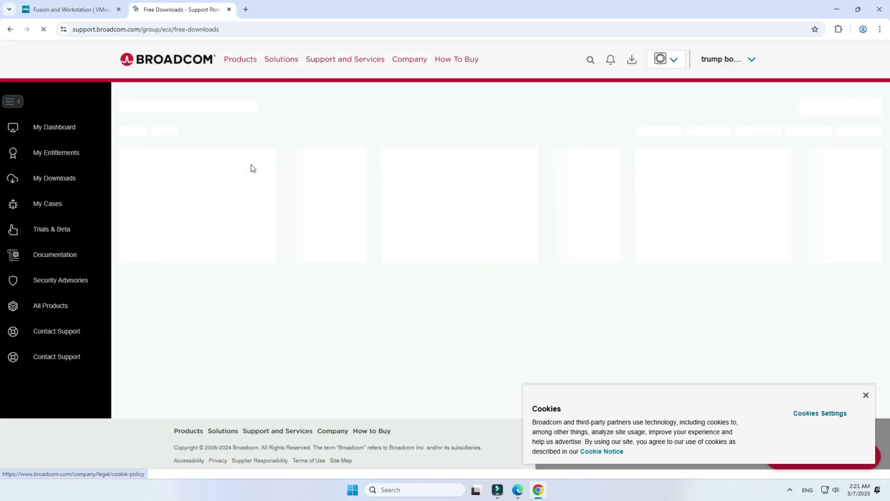
pyautogui.click(416, 129)
pyautogui.write('vmware workstation pro')
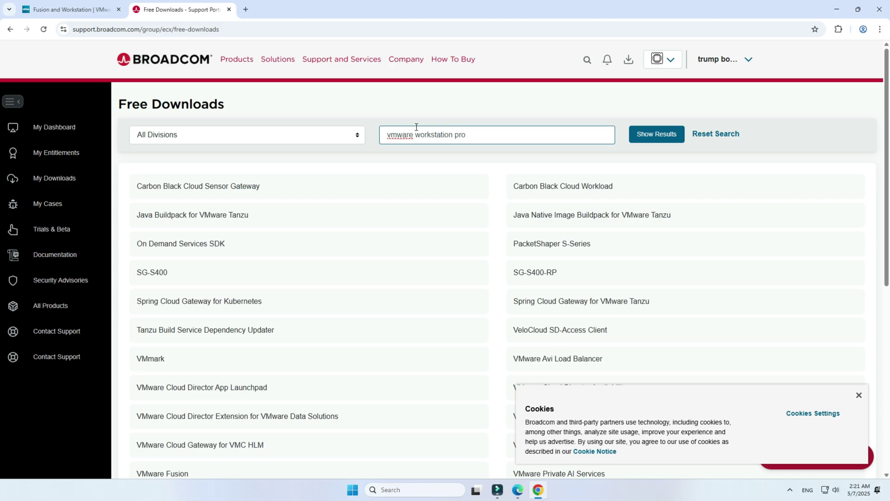
pyautogui.click(649, 133)
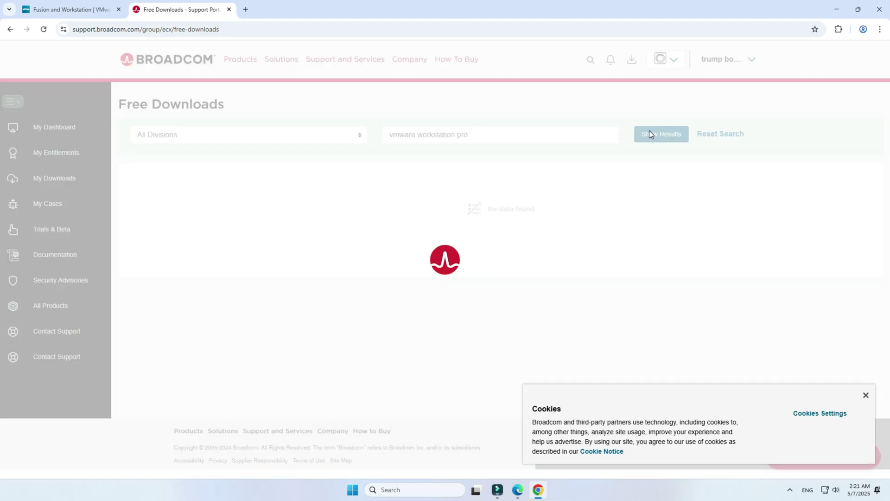
# - Open Workstation Pro 17.6.3 for Windows, agree to terms, and request the download
pyautogui.click(205, 188)
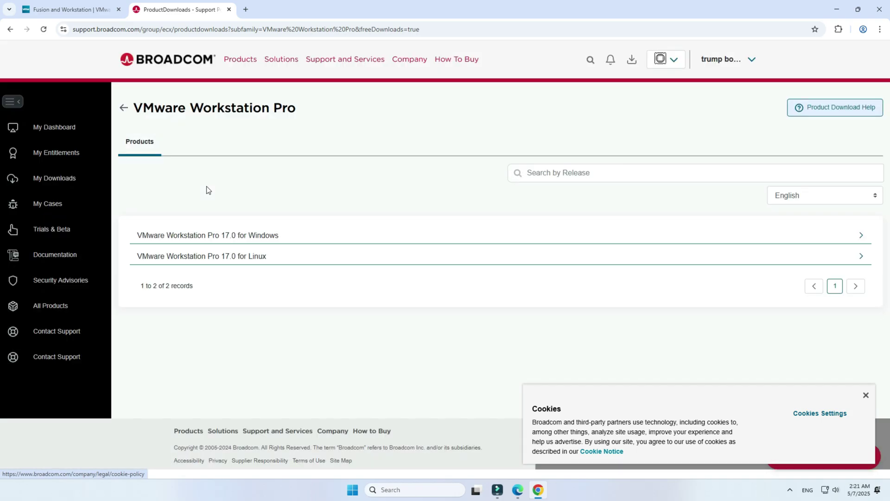
pyautogui.click(250, 235)
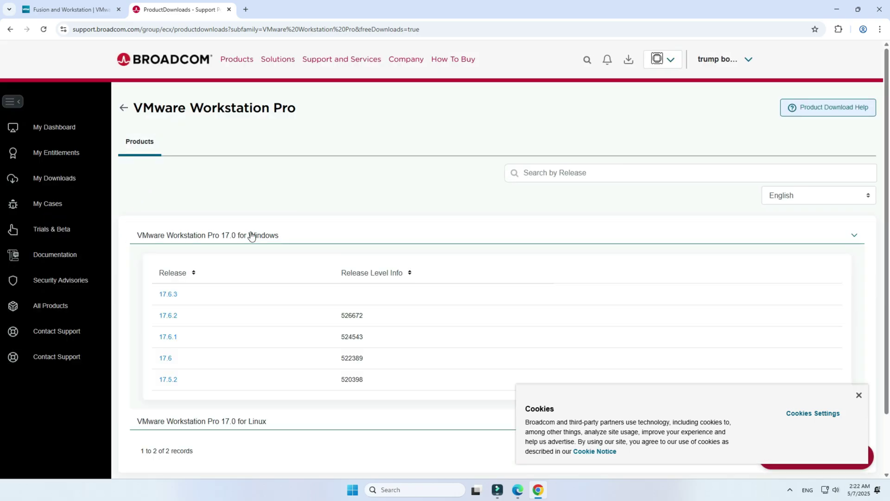
pyautogui.click(163, 293)
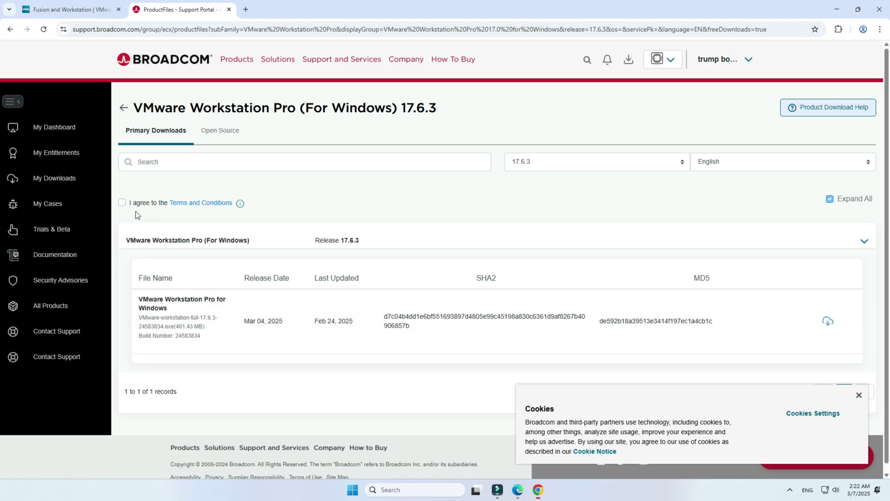
pyautogui.click(123, 203)
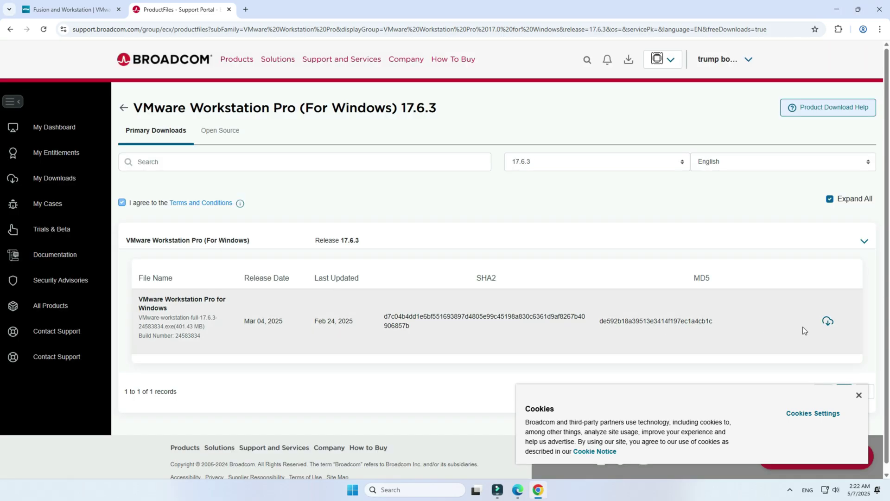
pyautogui.click(828, 321)
pyautogui.click(549, 284)
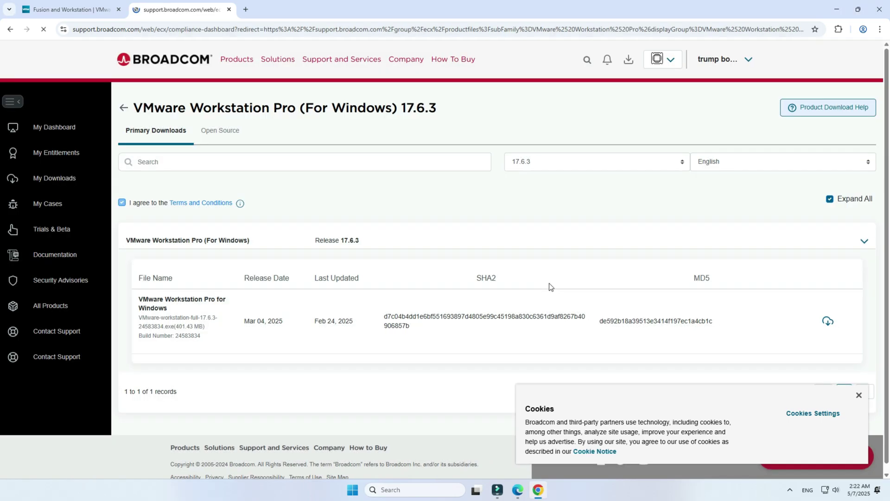
# - Enter the street address, city and postal code, then submit the Trade Compliance form
pyautogui.click(128, 195)
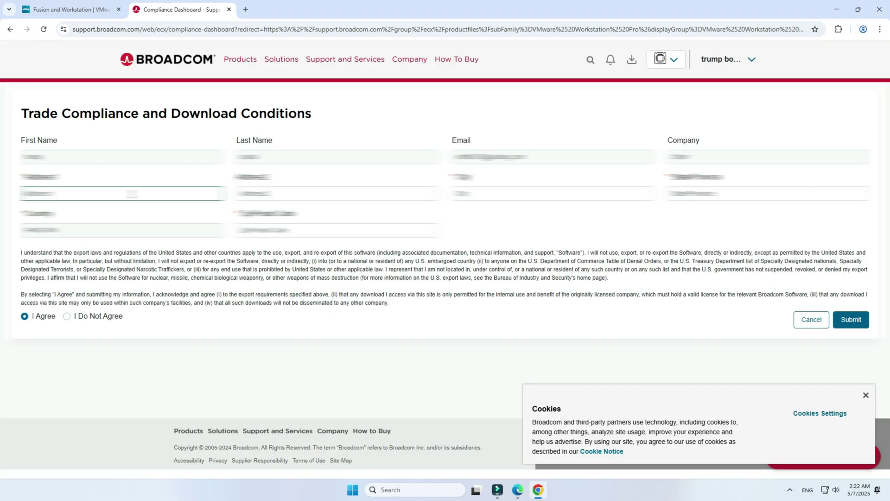
pyautogui.write('1234 Main Street Apt')
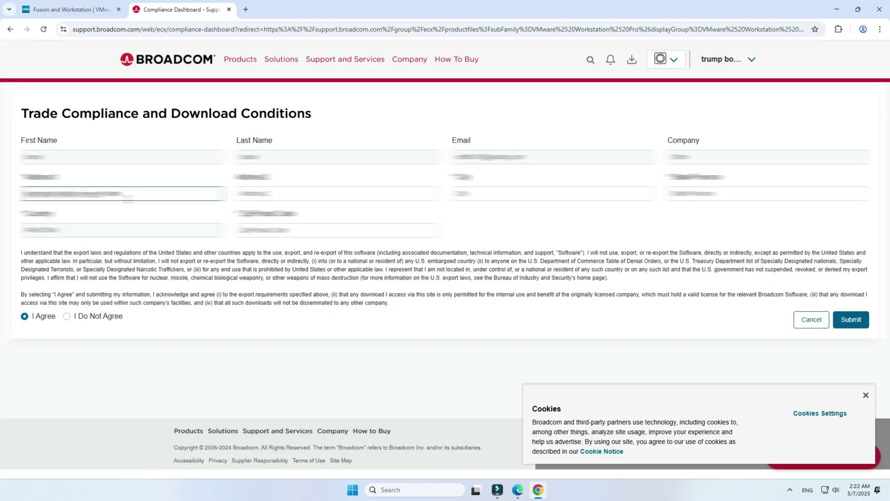
pyautogui.press('Tab')
pyautogui.write('SpringfieldSuite 5')
pyautogui.press('Tab')
pyautogui.write('Anytown')
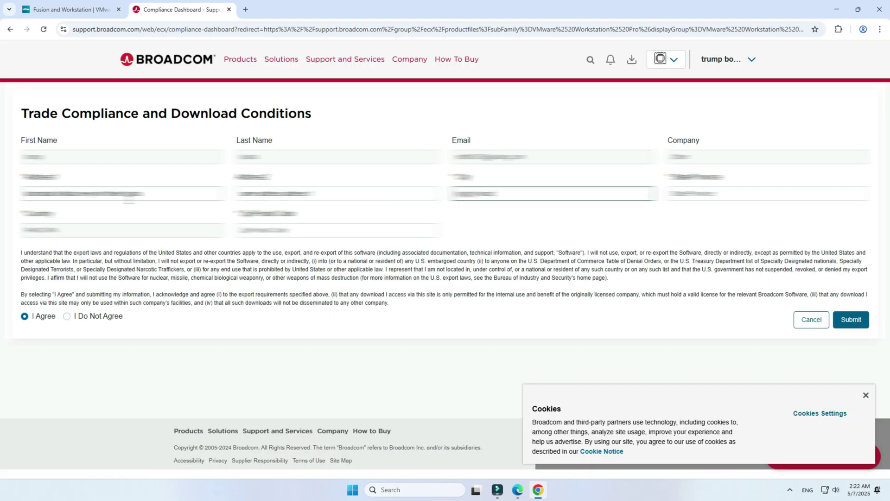
pyautogui.press('Tab')
pyautogui.write('12345')
pyautogui.press('Tab')
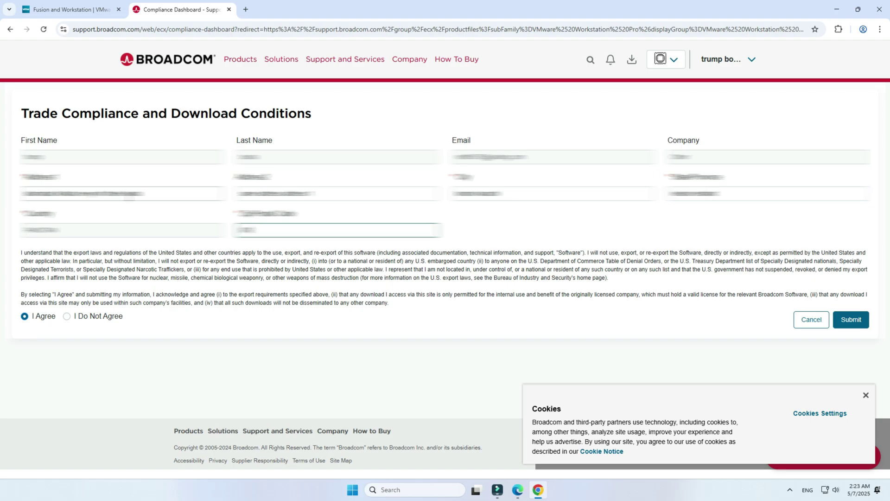
pyautogui.click(851, 319)
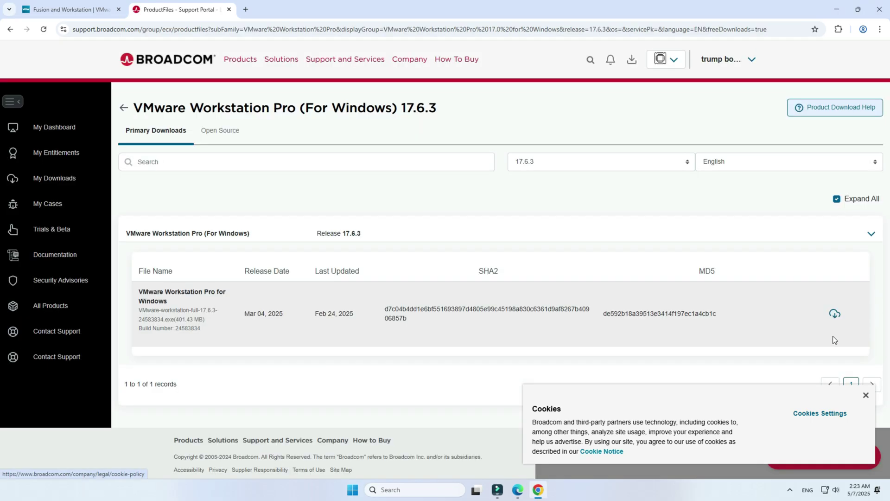
# - Download the 401 MB VMware-workstation-full-17.6.3-24583834.exe with IDM, run it, and close Chrome
pyautogui.click(834, 314)
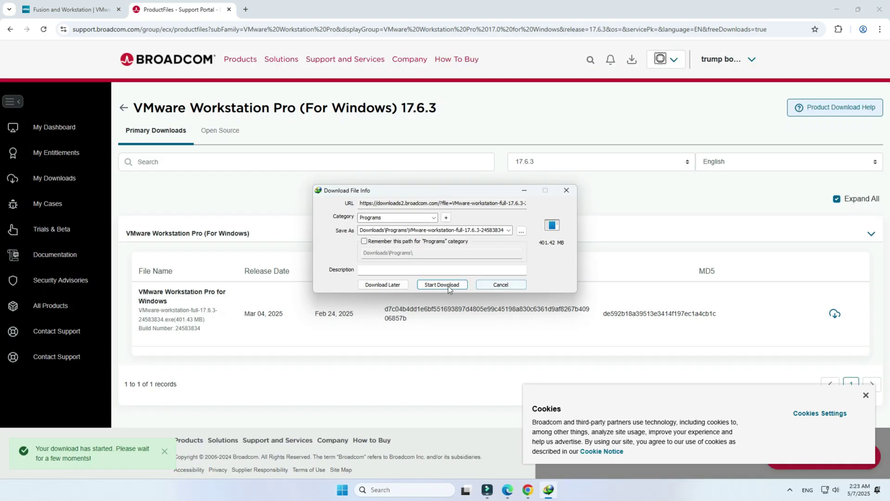
pyautogui.click(445, 285)
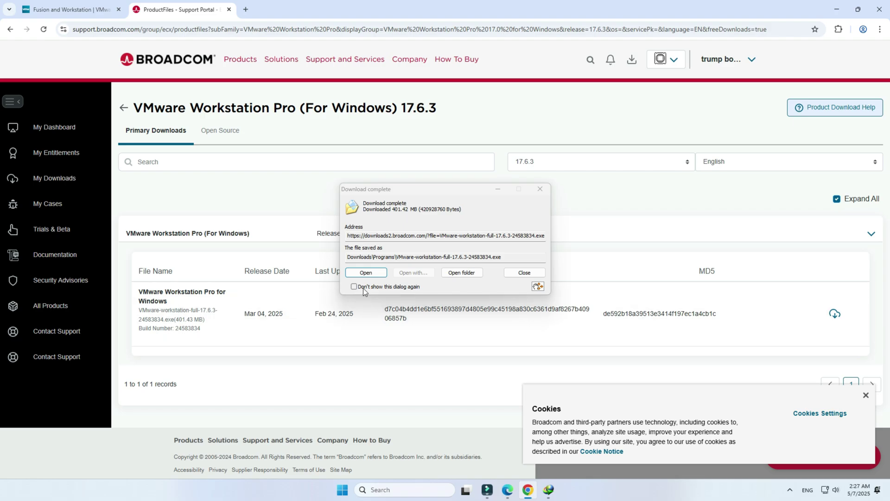
pyautogui.click(365, 272)
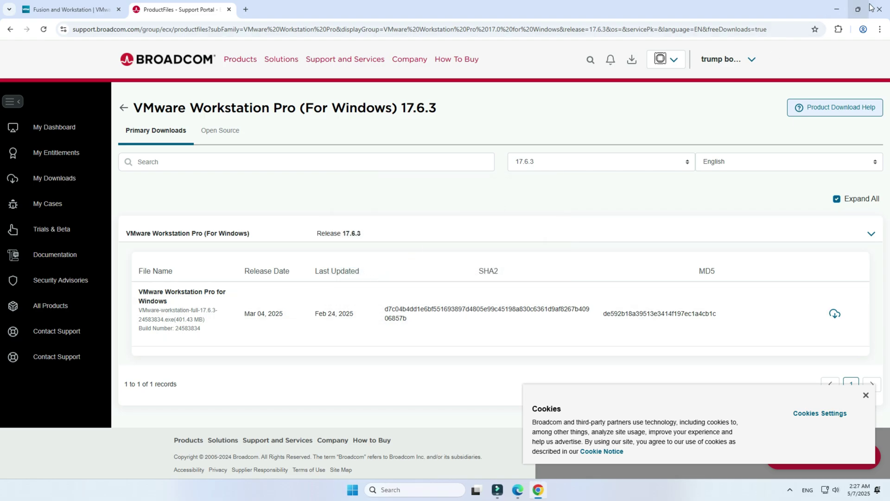
pyautogui.click(884, 7)
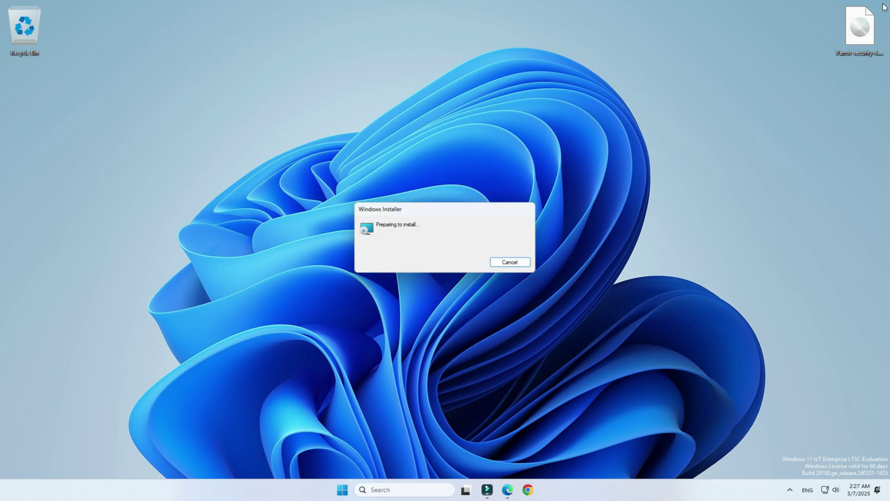
# - Accept the license and install VMware Workstation Pro with the default Custom Setup options
pyautogui.click(492, 315)
pyautogui.click(346, 293)
pyautogui.click(493, 315)
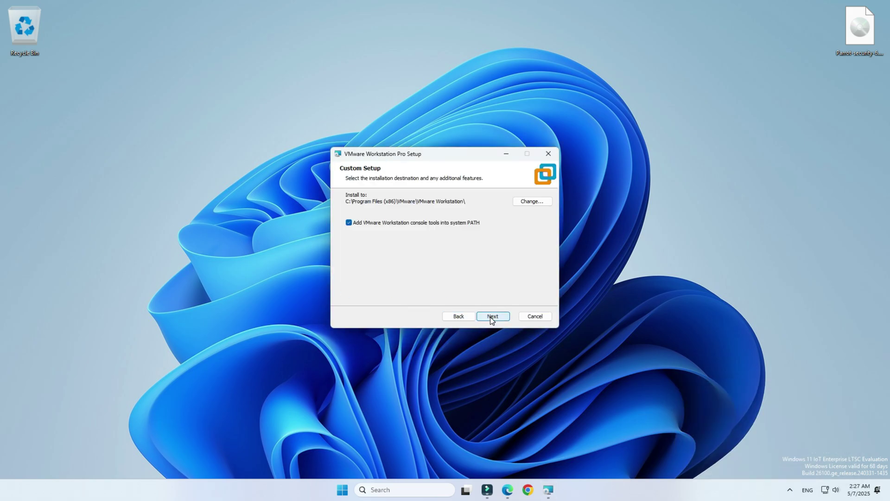
pyautogui.click(490, 317)
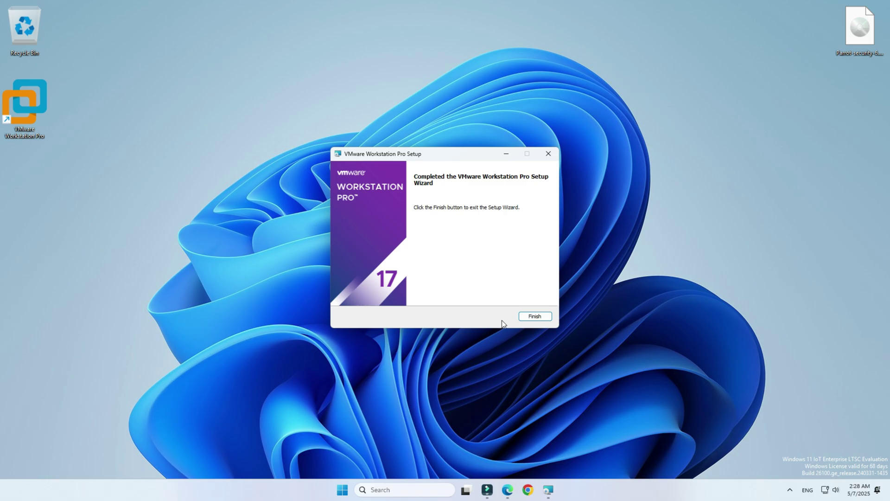
pyautogui.click(538, 317)
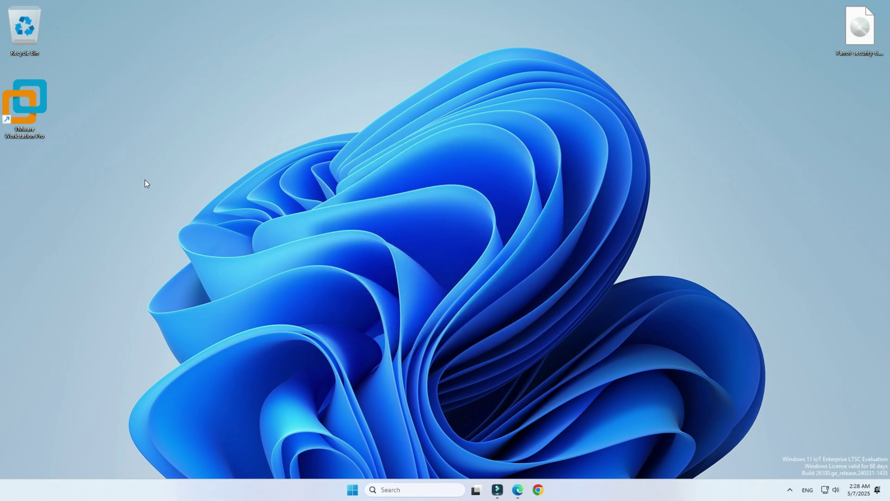
# - Launch VMware Workstation Pro and start a Typical new virtual machine wizard
pyautogui.doubleClick(18, 110)
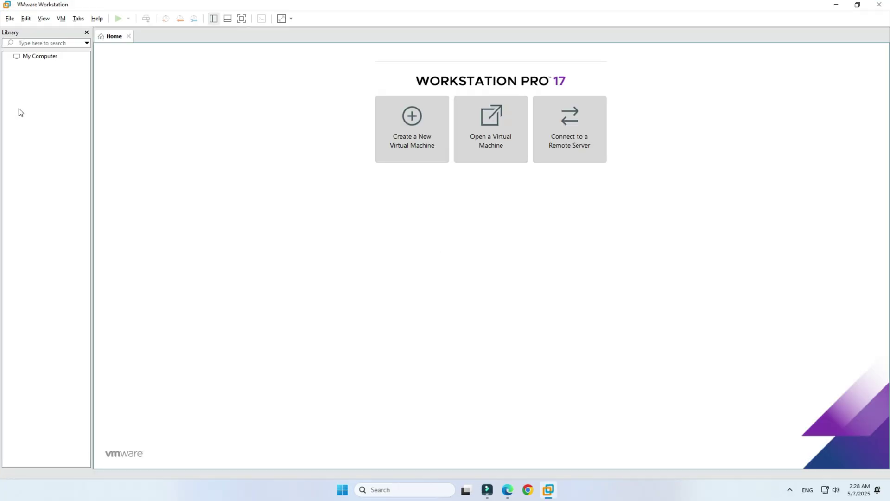
pyautogui.click(402, 134)
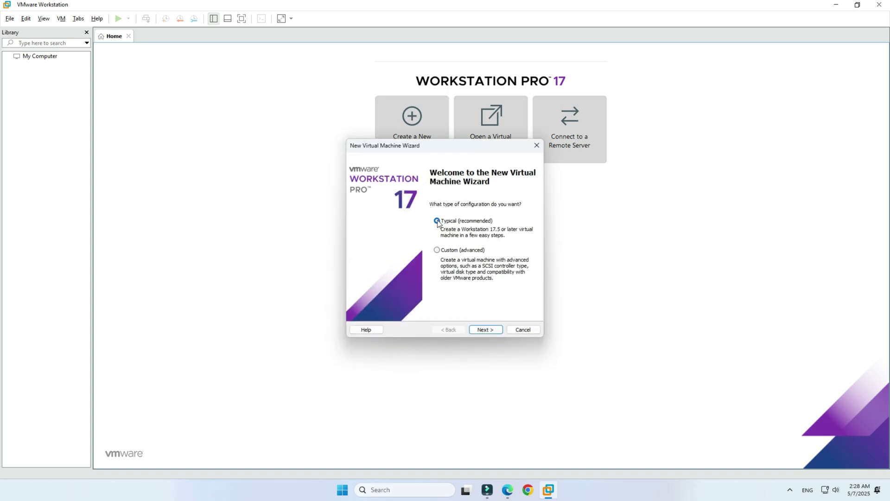
pyautogui.click(485, 329)
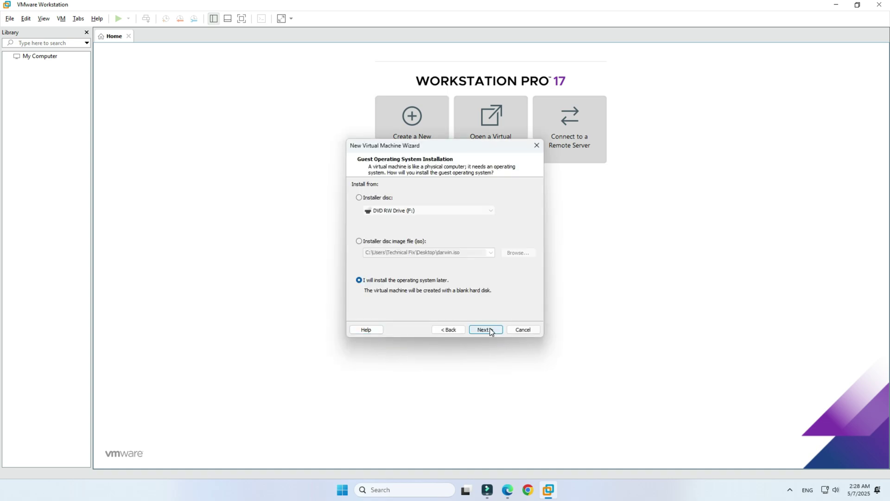
# - Choose the Parrot-security-6.3.2_amd64 ISO on the Desktop as the installer disc image
pyautogui.click(359, 241)
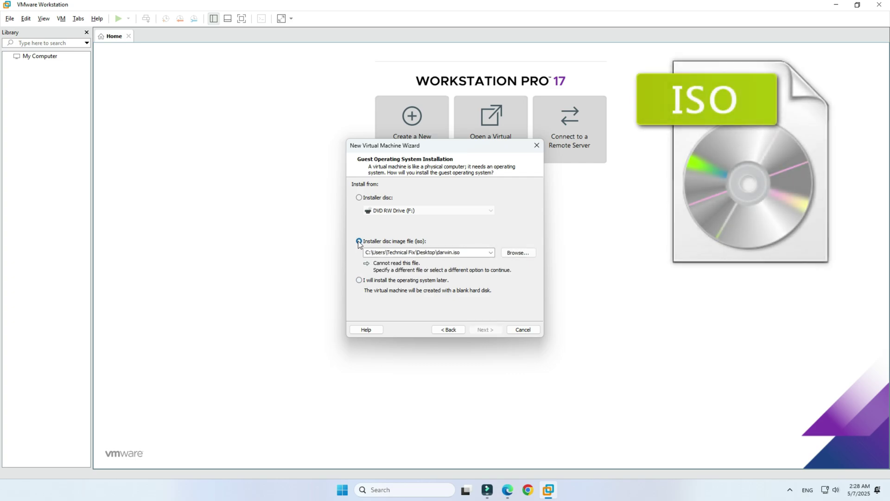
pyautogui.click(513, 253)
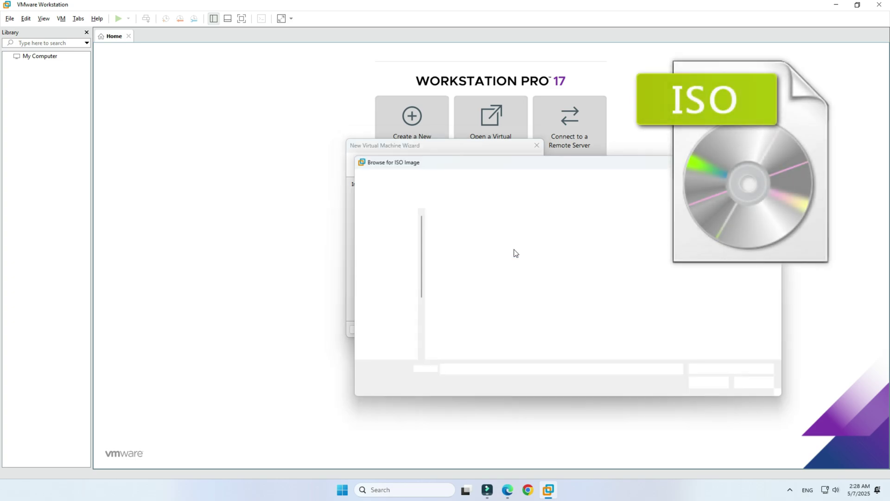
pyautogui.click(384, 251)
pyautogui.click(448, 228)
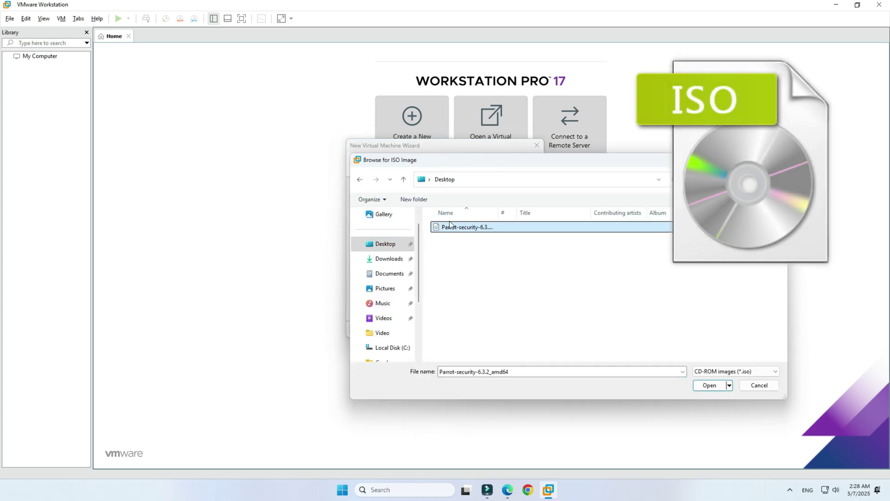
pyautogui.click(707, 385)
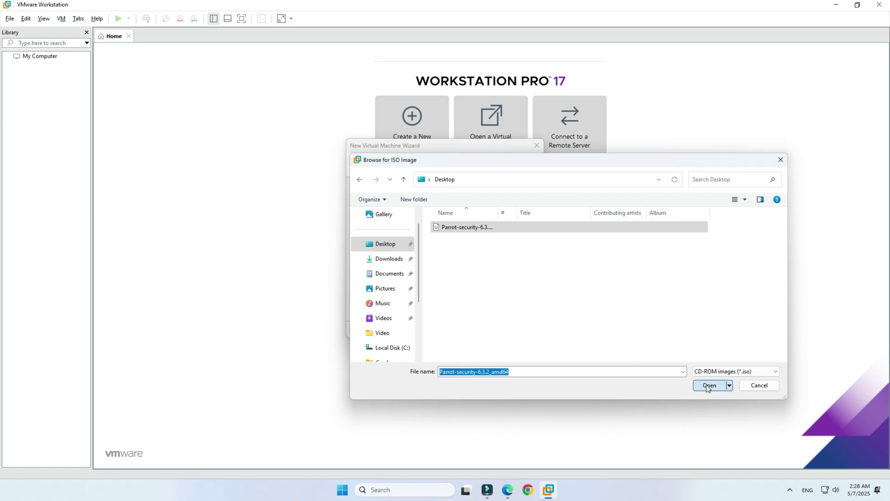
# - Keep Linux Turbolinux 64-bit as the guest OS and name the VM Parrot OS
pyautogui.click(488, 328)
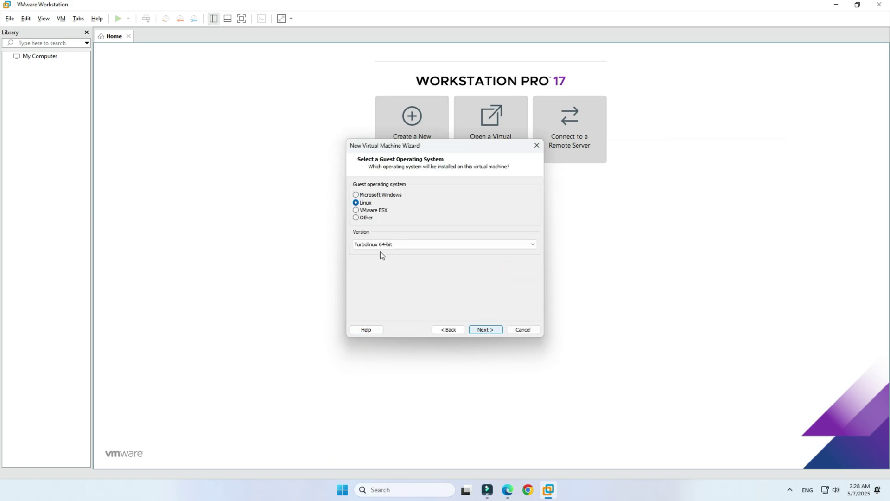
pyautogui.click(486, 330)
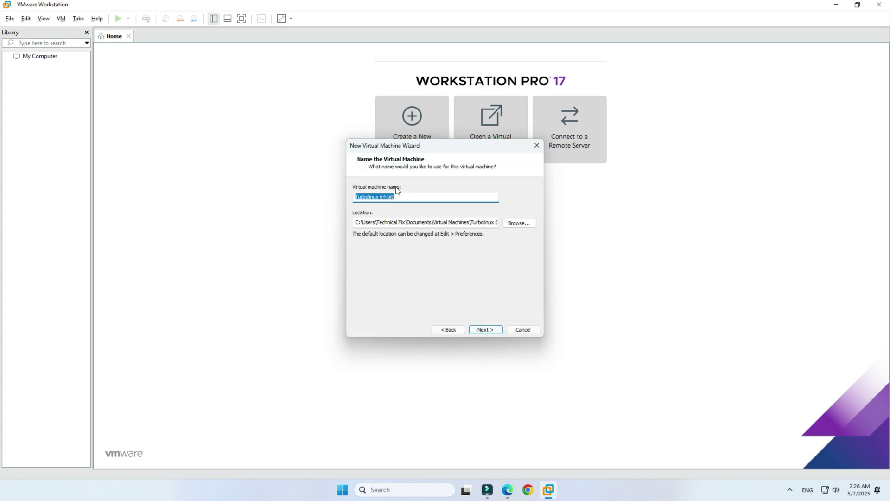
pyautogui.write('Parrot OS')
# - Keep the default storage location and set the maximum disk size to 50 GB
pyautogui.moveTo(357, 224); pyautogui.dragTo(504, 224)
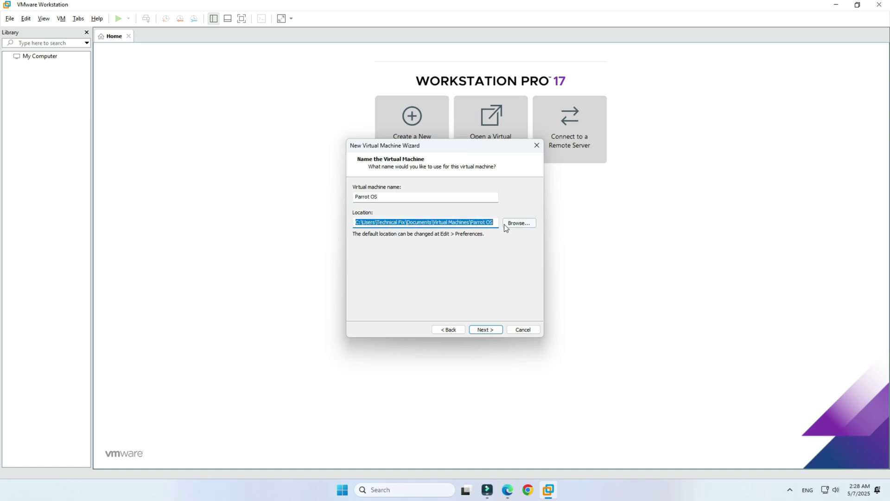
pyautogui.click(512, 225)
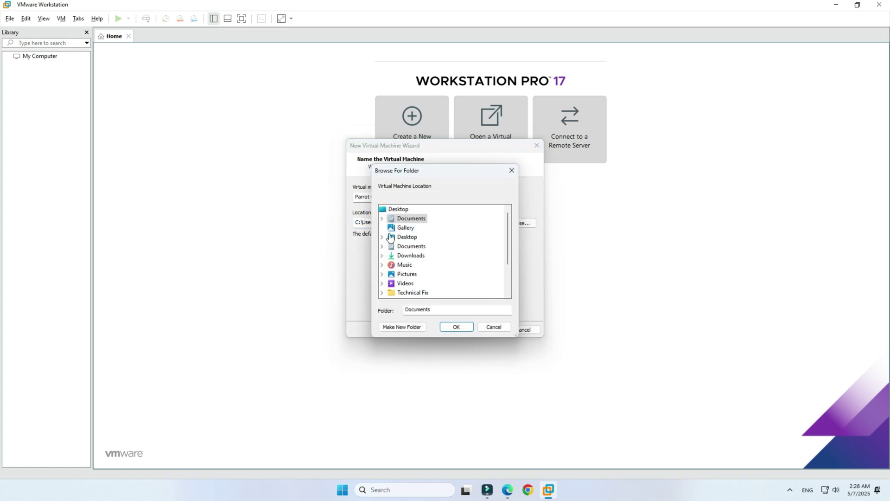
pyautogui.scroll(-3, 423, 250)
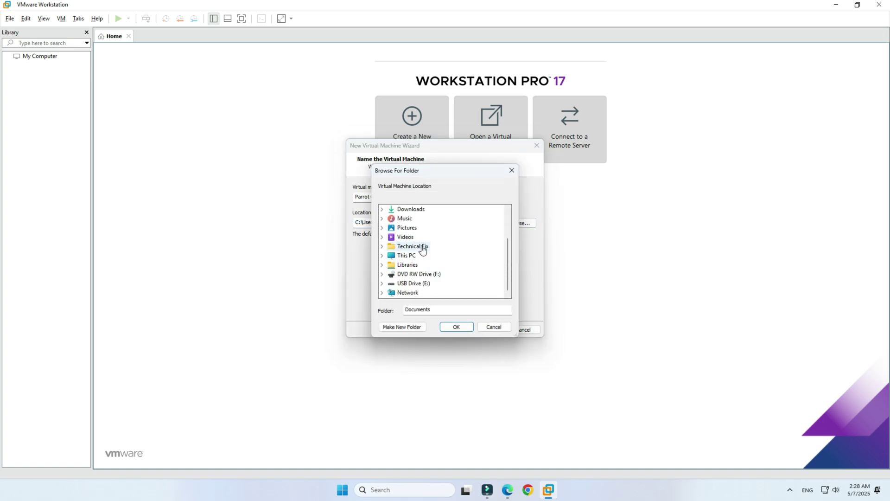
pyautogui.click(512, 171)
pyautogui.click(484, 328)
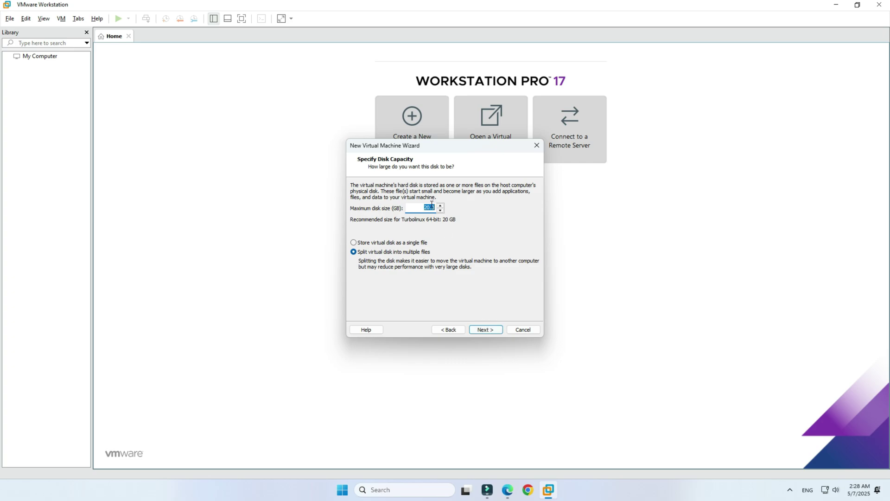
pyautogui.write('50')
# - Customize the VM hardware: 4 GB (4096 MB) memory and Accelerate 3D graphics enabled
pyautogui.click(483, 326)
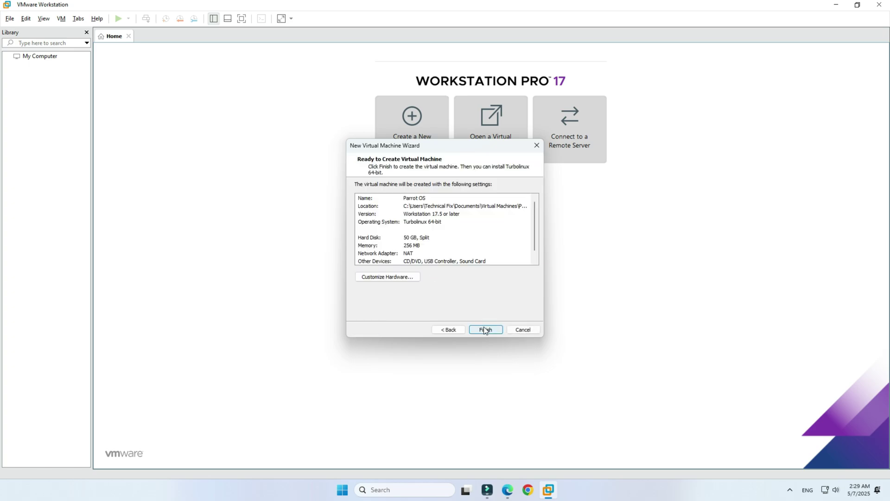
pyautogui.click(401, 277)
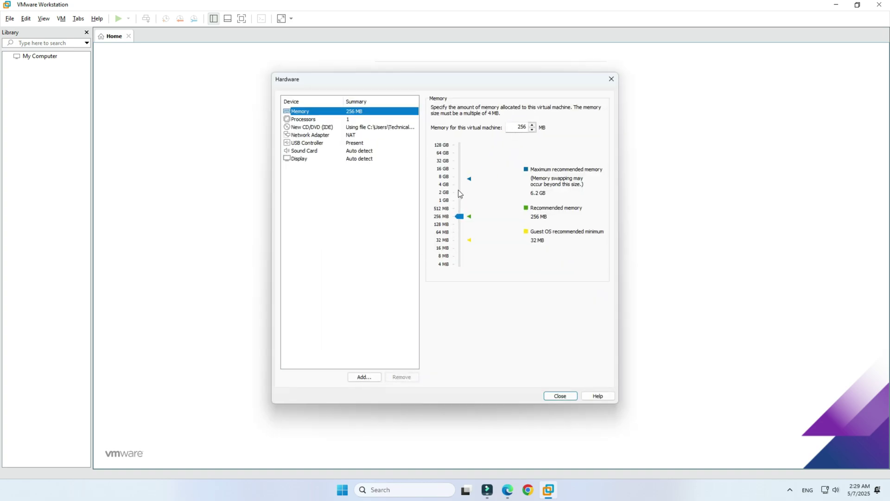
pyautogui.click(460, 184)
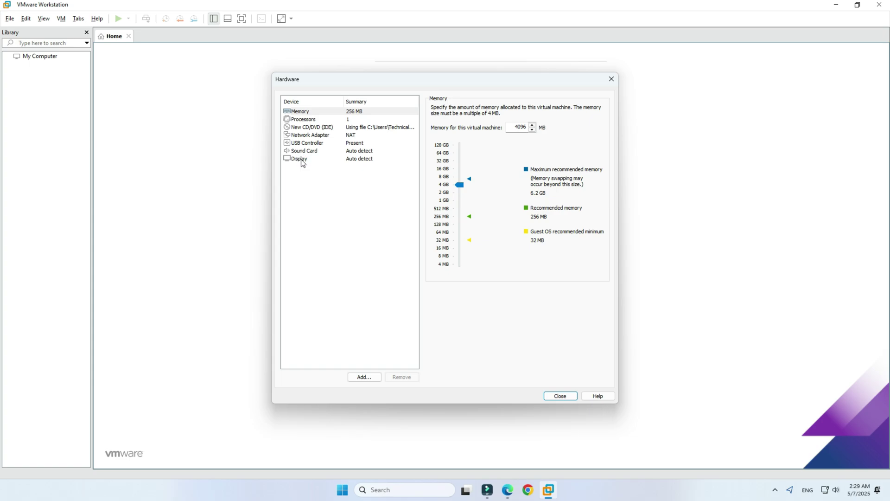
pyautogui.click(301, 159)
pyautogui.click(434, 108)
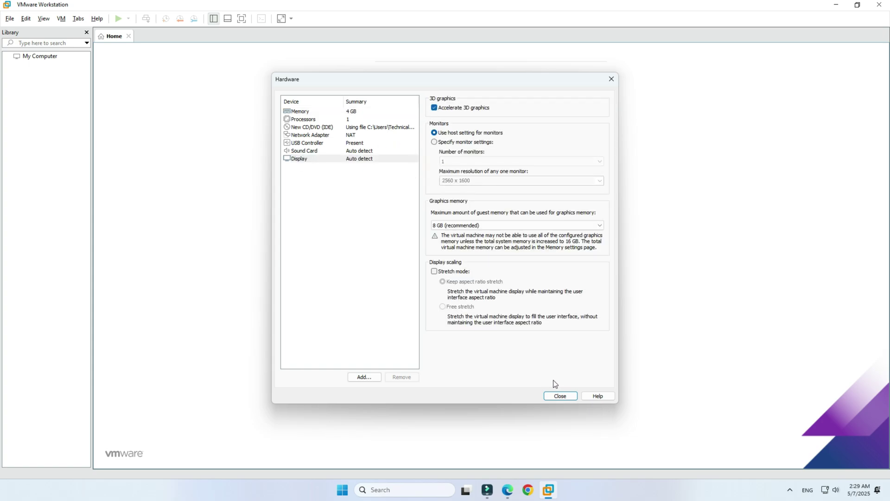
pyautogui.click(561, 396)
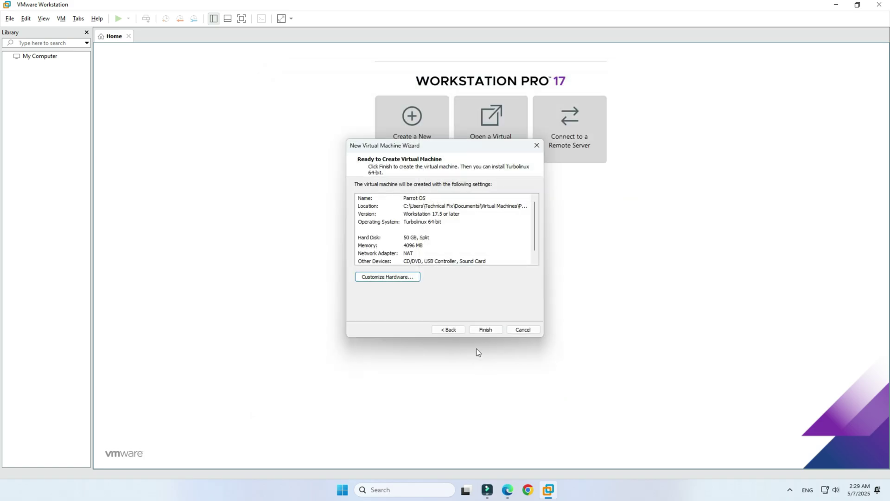
# - Create the Parrot OS VM, power it on in full screen, and boot Try / Install
pyautogui.click(485, 329)
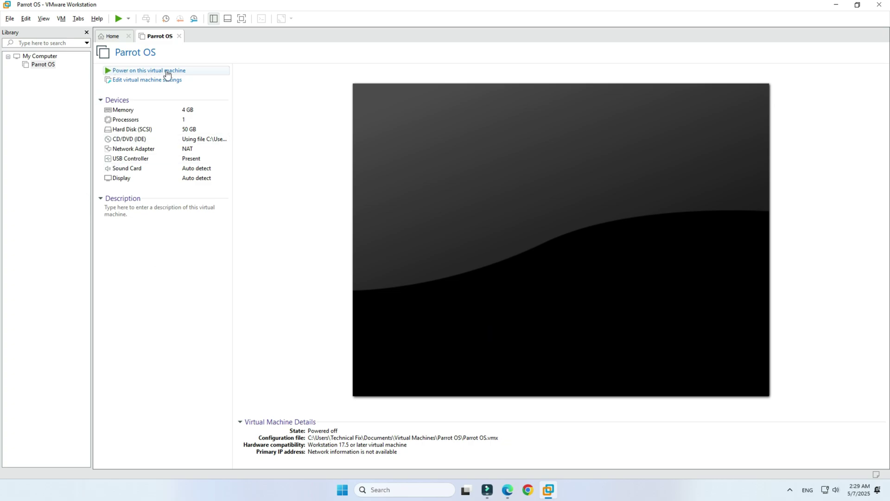
pyautogui.click(133, 70)
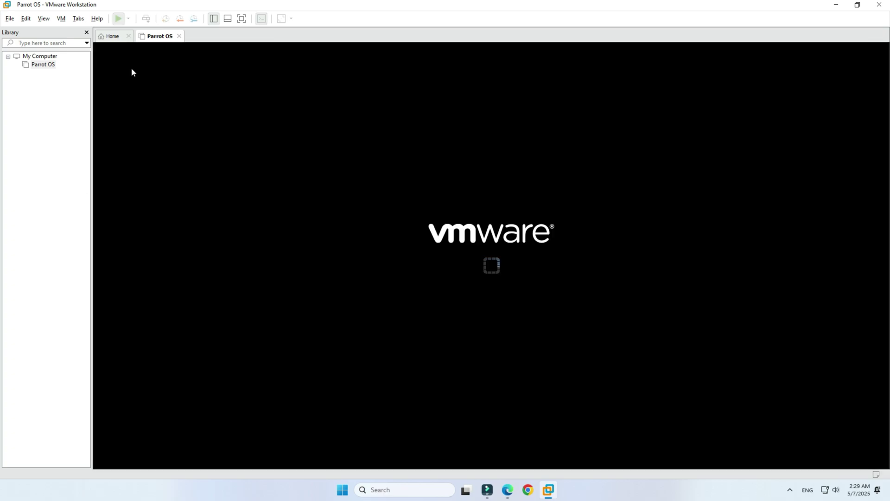
pyautogui.click(44, 19)
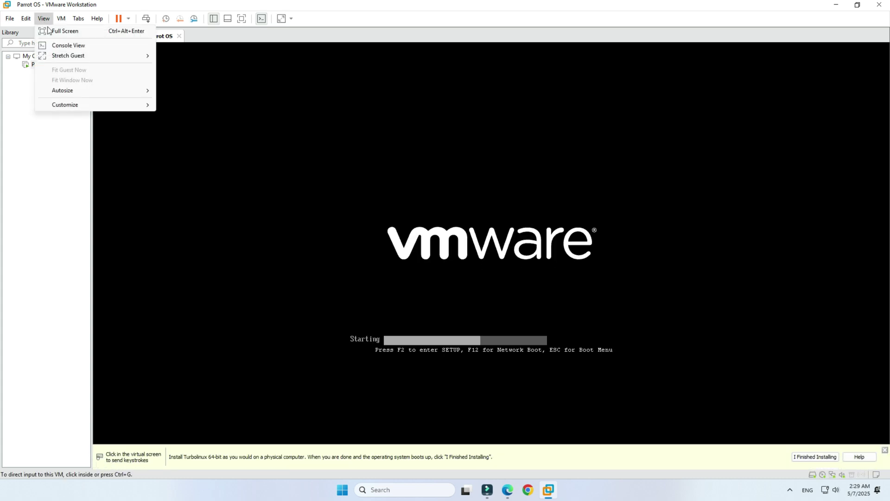
pyautogui.click(65, 31)
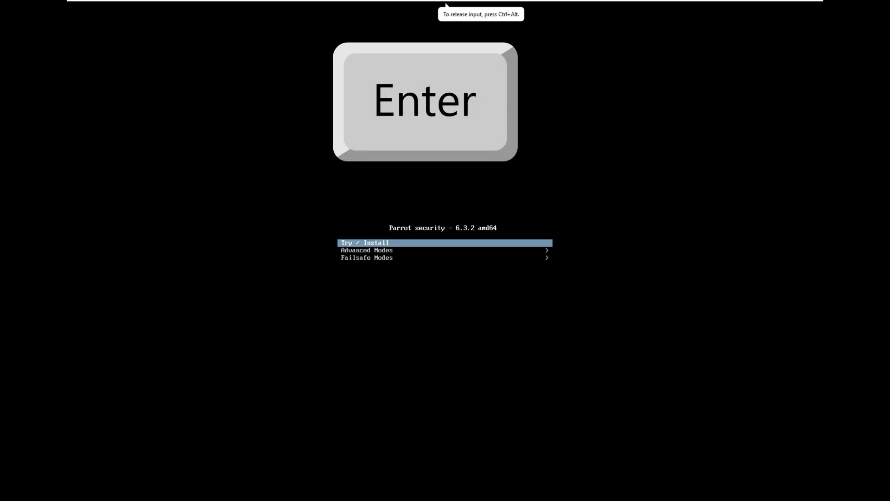
pyautogui.press('Return')
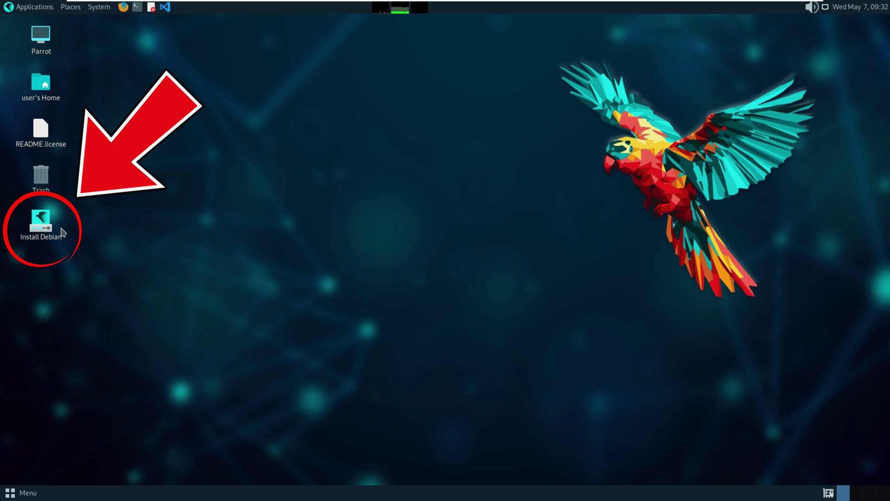
# - Run Install Debian, keep America/New York and English (US) keyboard, and choose Erase disk
pyautogui.doubleClick(39, 221)
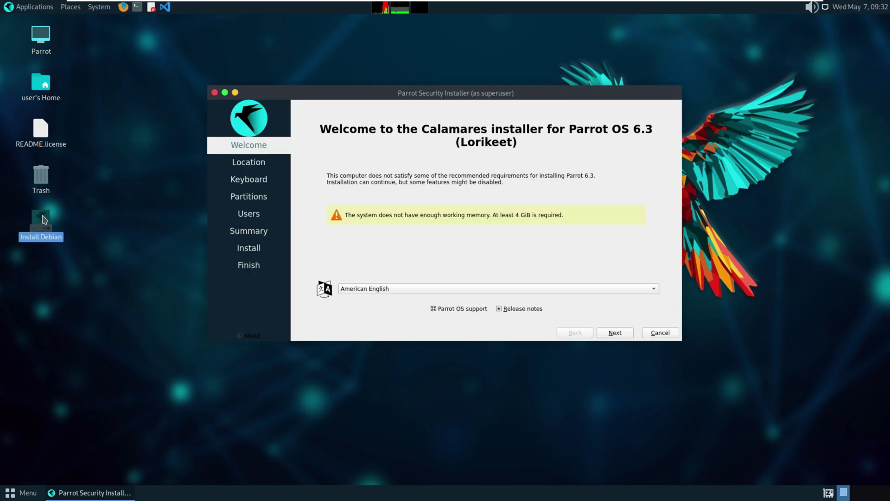
pyautogui.click(625, 333)
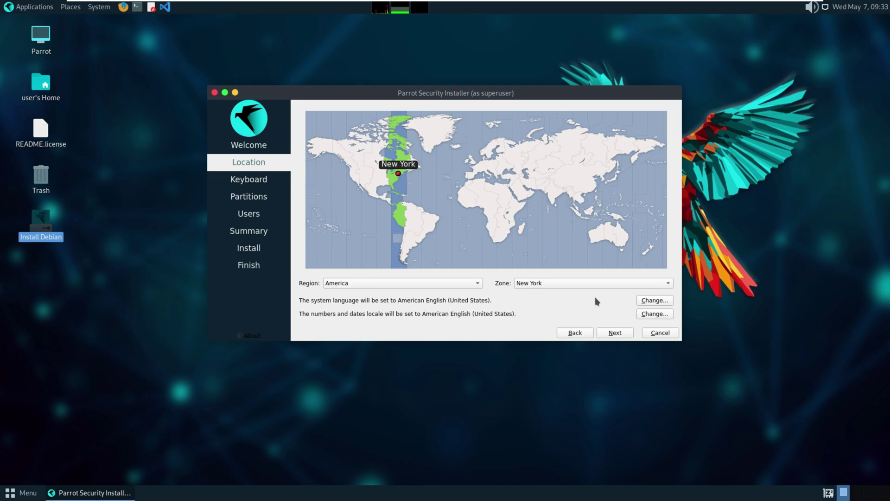
pyautogui.click(615, 333)
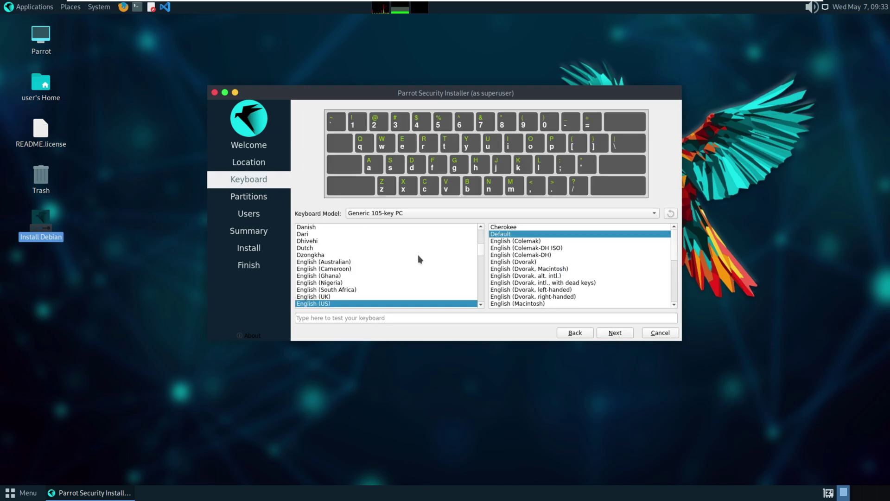
pyautogui.click(610, 336)
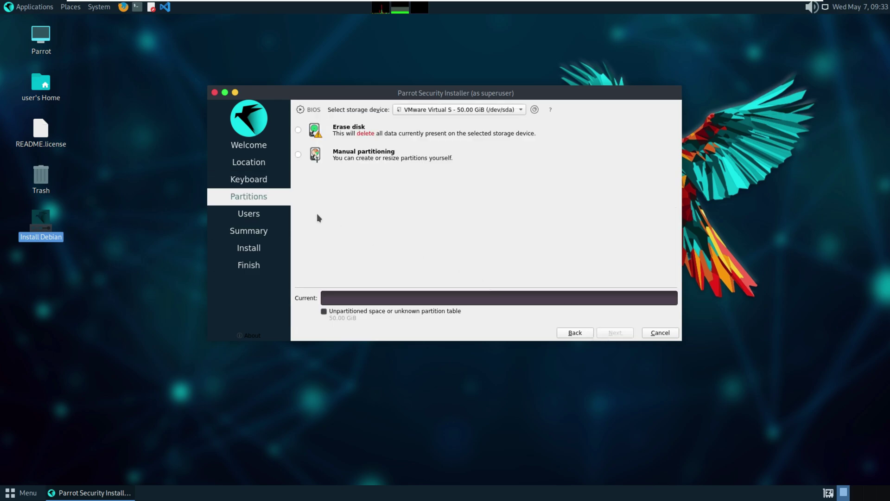
pyautogui.click(298, 130)
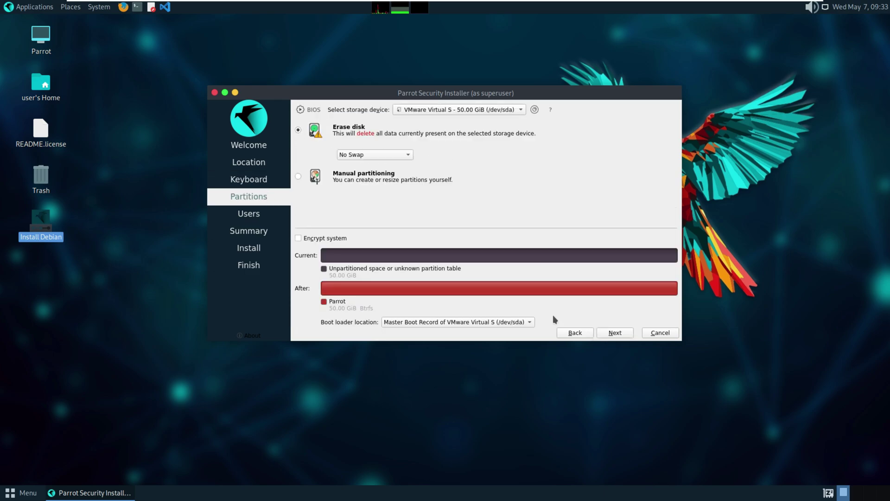
pyautogui.click(614, 333)
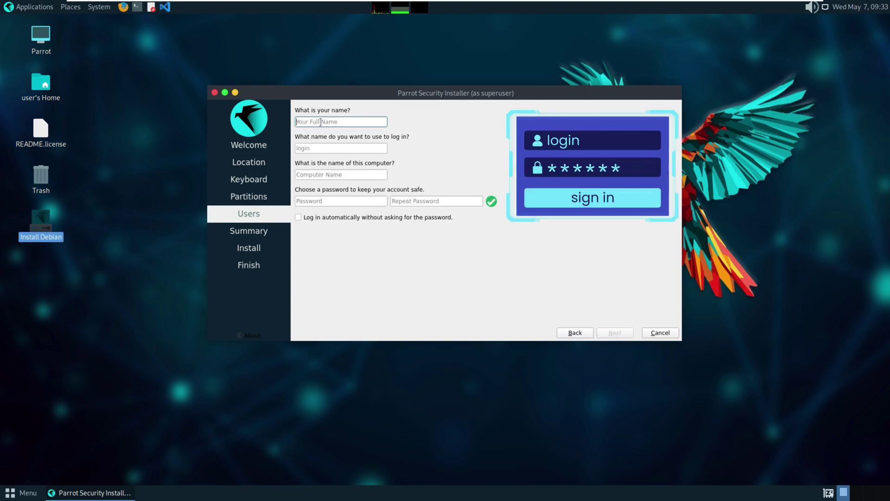
# - Enter the user's name, then type and repeat the account password
pyautogui.write('Te')
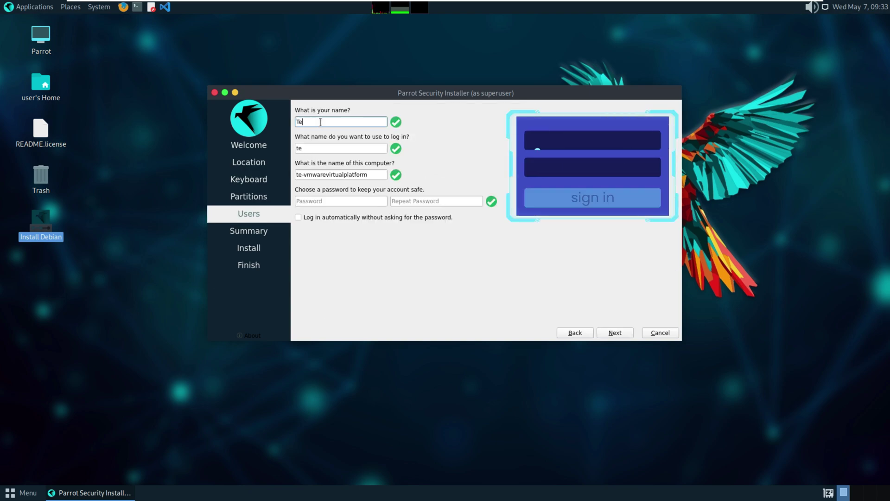
pyautogui.write('chnical F')
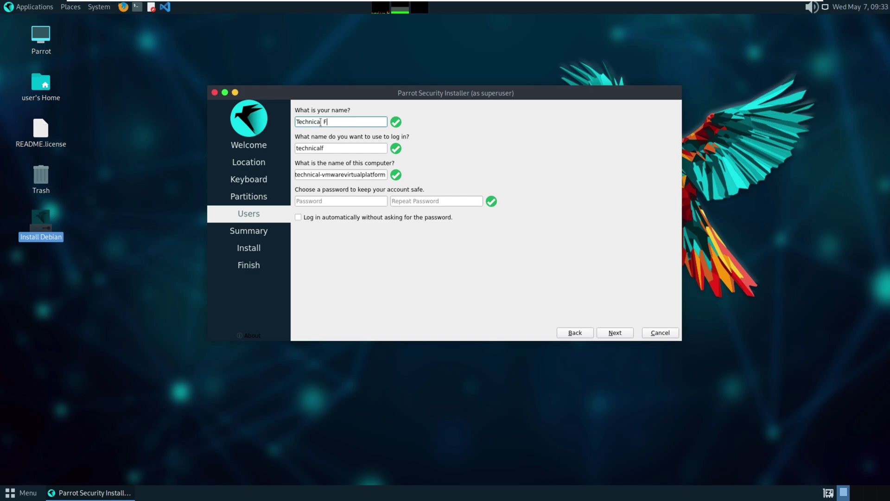
pyautogui.press('Tab')
pyautogui.press('Tab')
pyautogui.press('Tab')
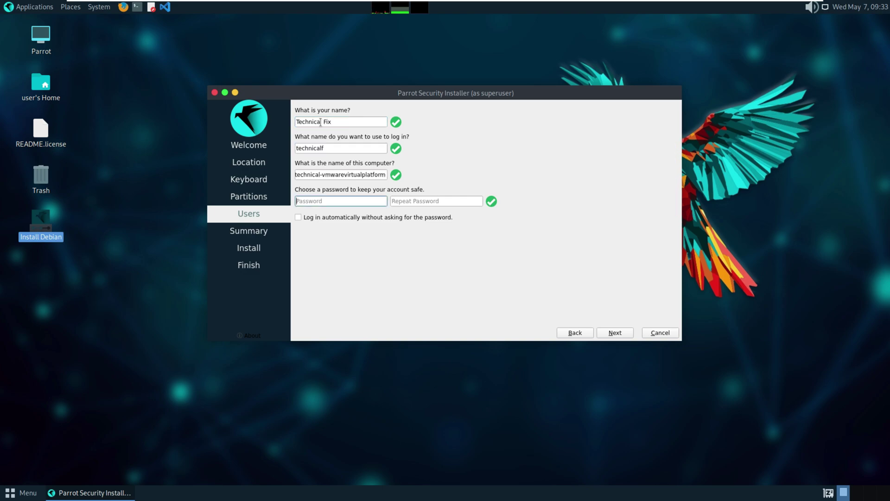
pyautogui.write('*')
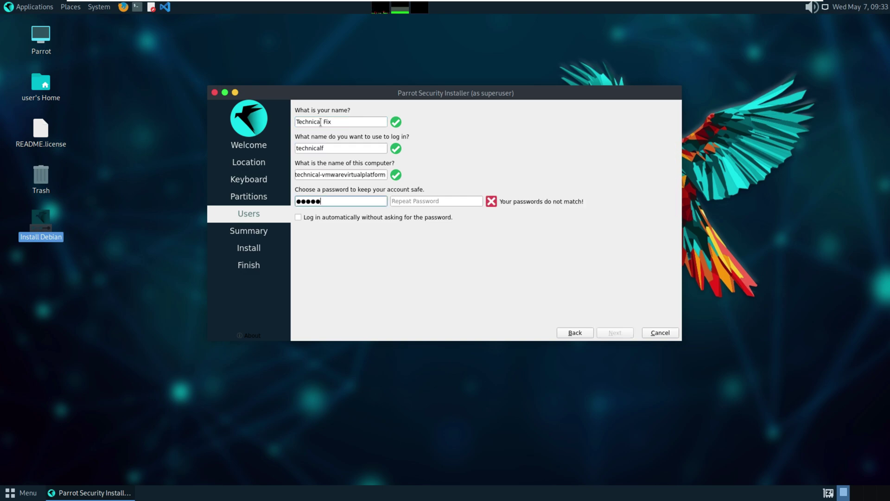
pyautogui.write('*******')
pyautogui.press('Tab')
pyautogui.write('**')
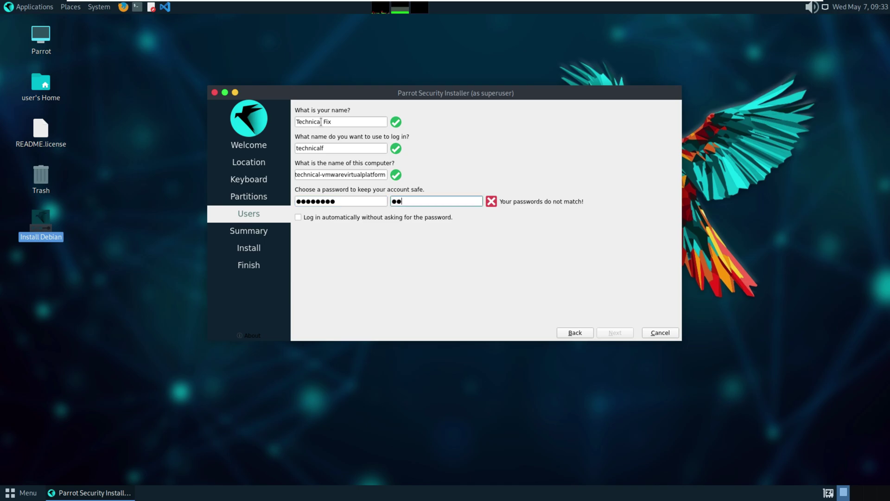
pyautogui.write('******')
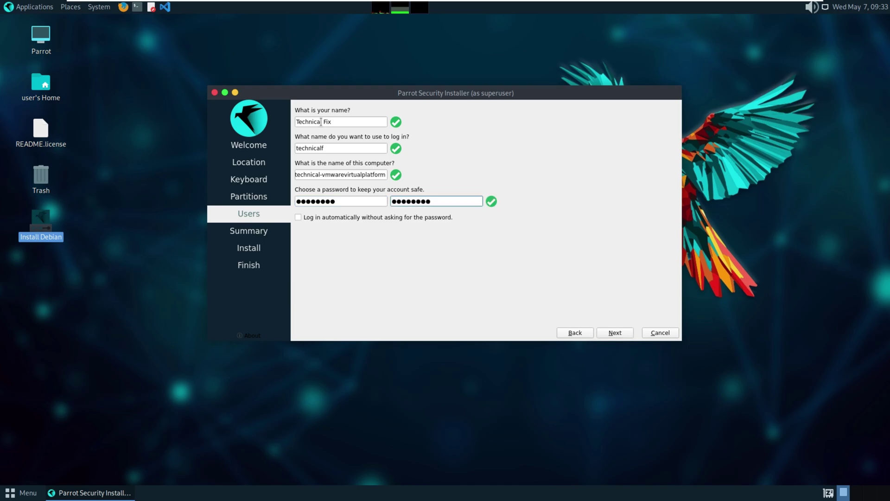
pyautogui.click(622, 335)
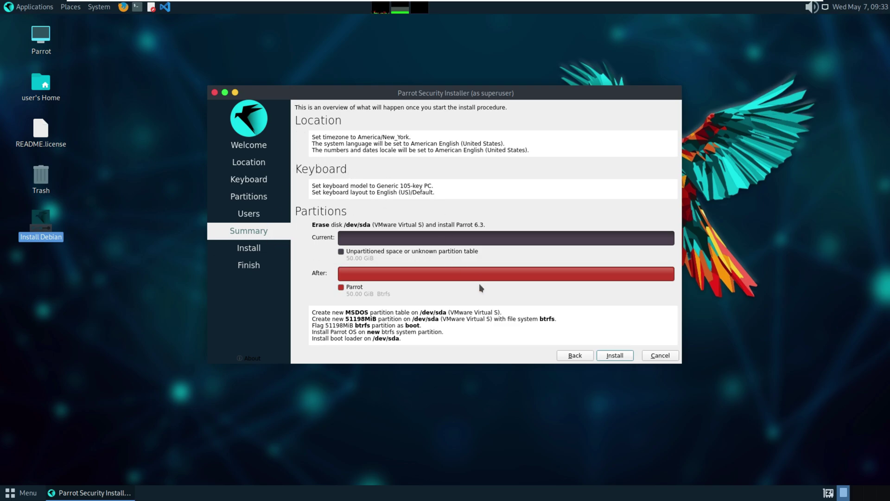
# - Install Parrot OS 6.3 immediately and restart once the installer reports All done
pyautogui.click(623, 357)
pyautogui.click(488, 226)
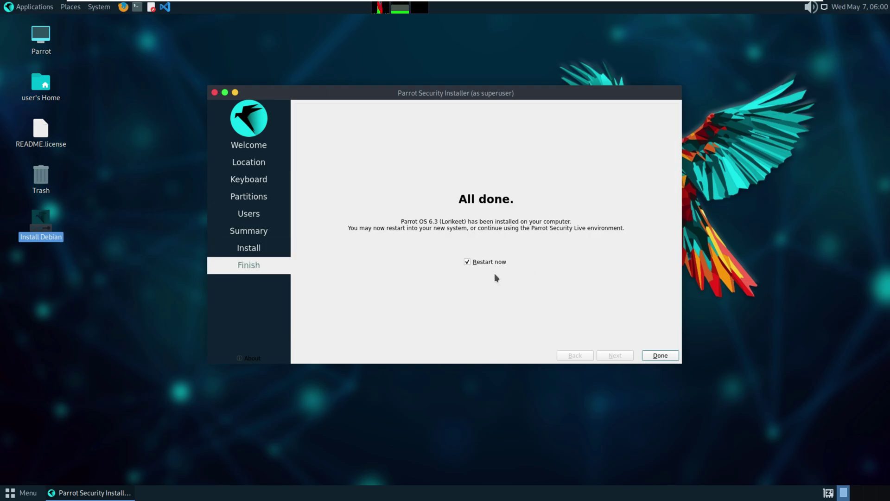
pyautogui.click(660, 355)
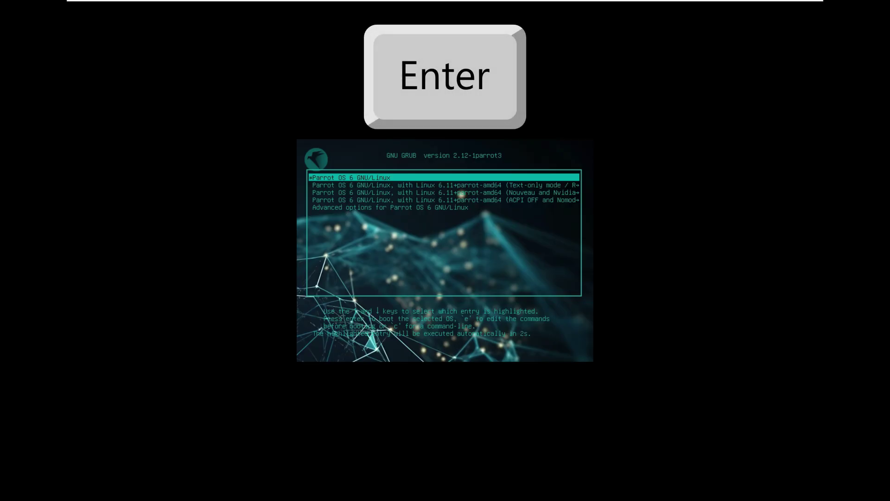
# - Boot the default GRUB entry and log in with the account password
pyautogui.press('Return')
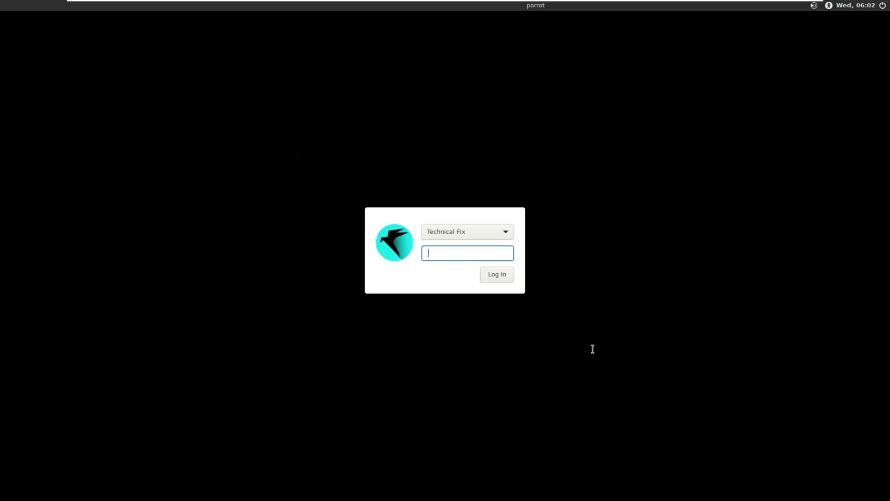
pyautogui.press('Return')
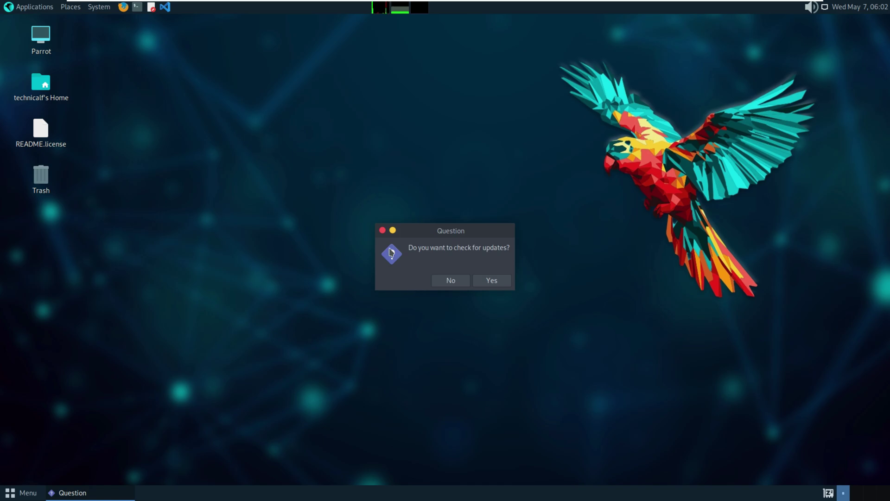
# - Agree to the update check, authenticate as superuser, and dismiss the updates-complete message
pyautogui.click(489, 282)
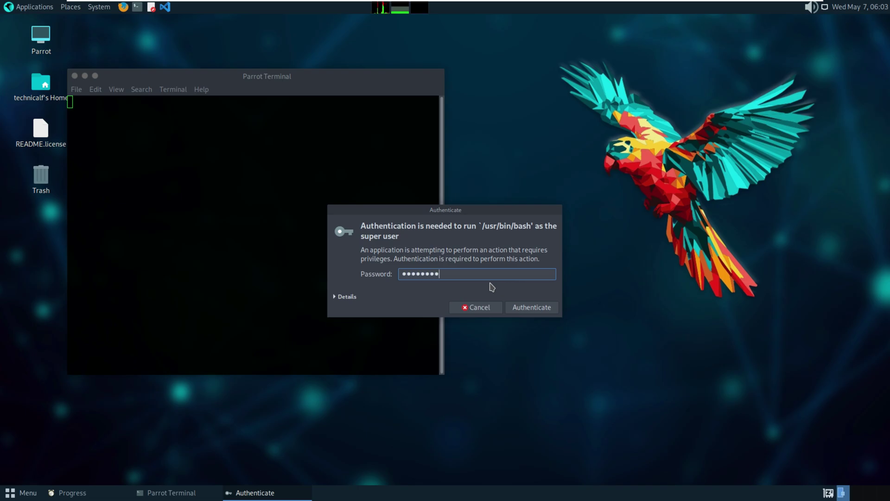
pyautogui.click(532, 307)
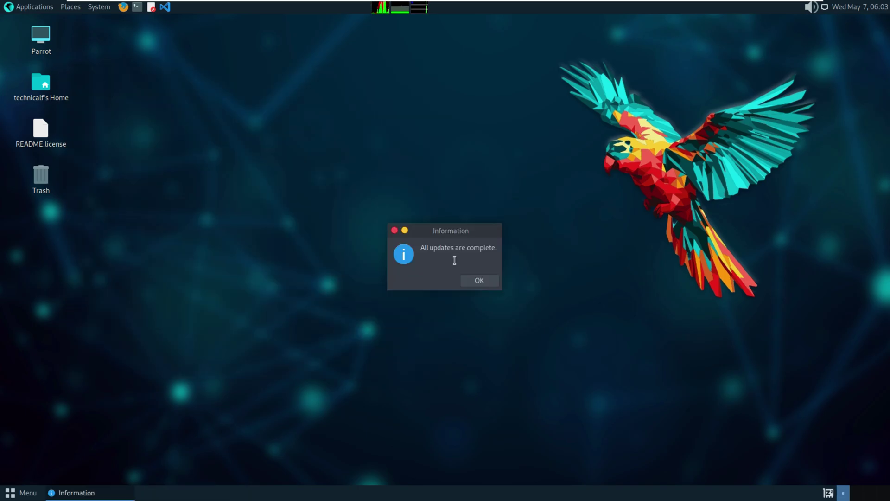
pyautogui.click(482, 283)
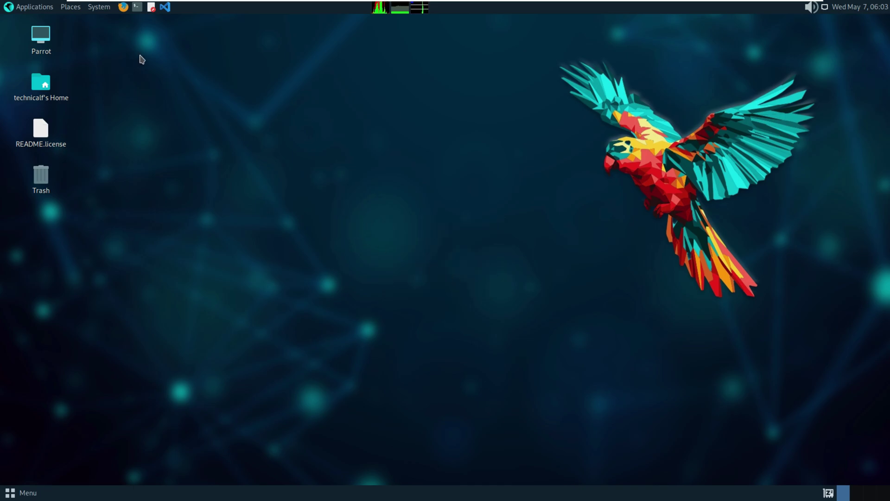
# - Browse the application categories, then launch Firefox and close it again
pyautogui.click(14, 8)
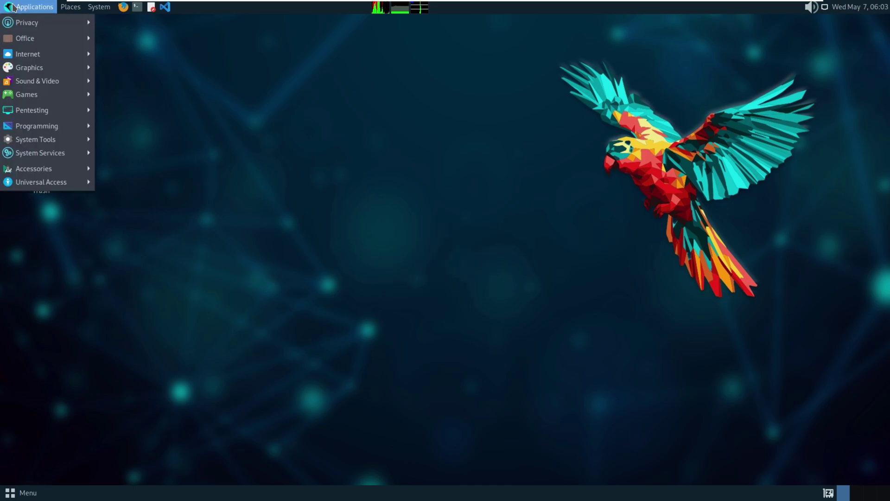
pyautogui.moveTo(38, 45)
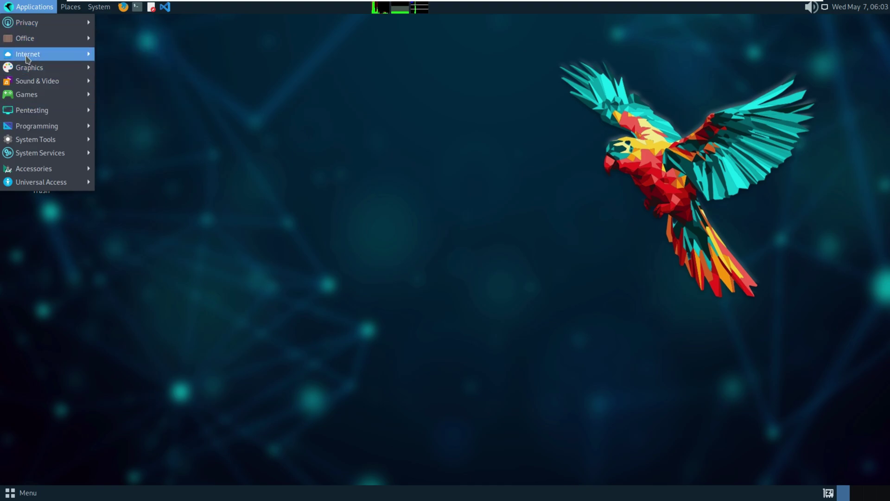
pyautogui.click(131, 57)
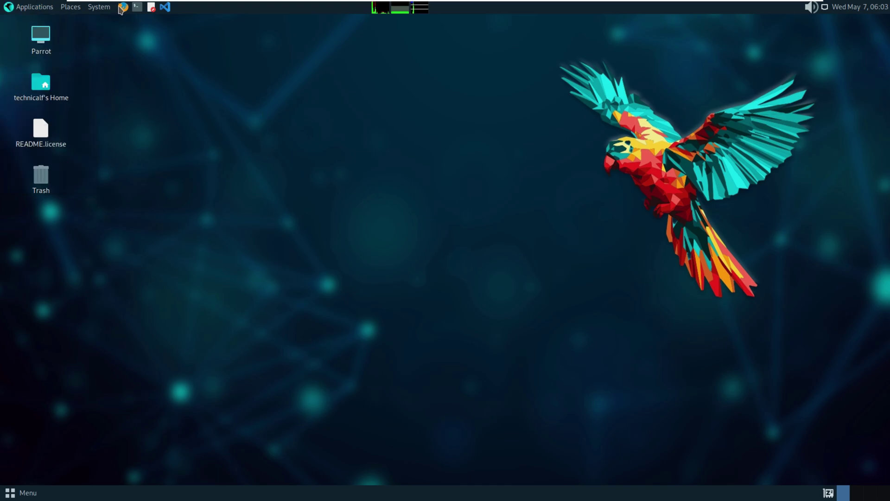
pyautogui.click(122, 8)
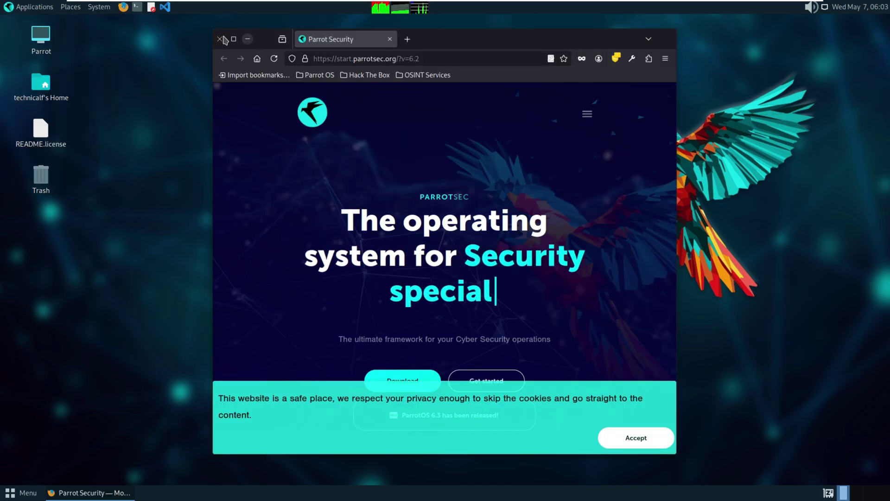
pyautogui.click(221, 39)
pyautogui.rightClick(404, 123)
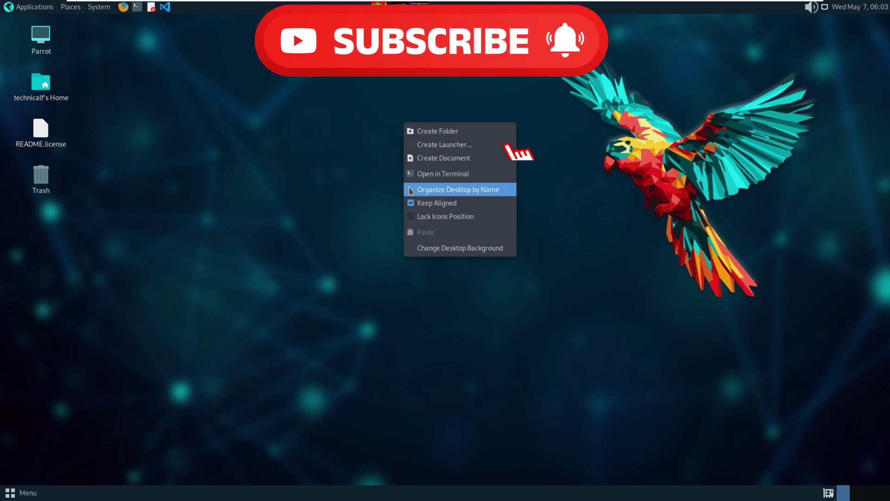
# - Open Displays from the Preferences section of the application menu
pyautogui.click(10, 494)
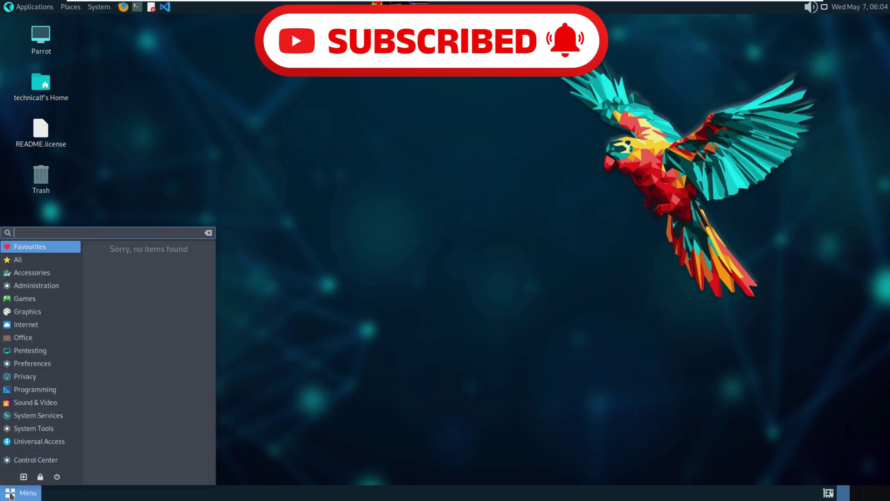
pyautogui.click(23, 364)
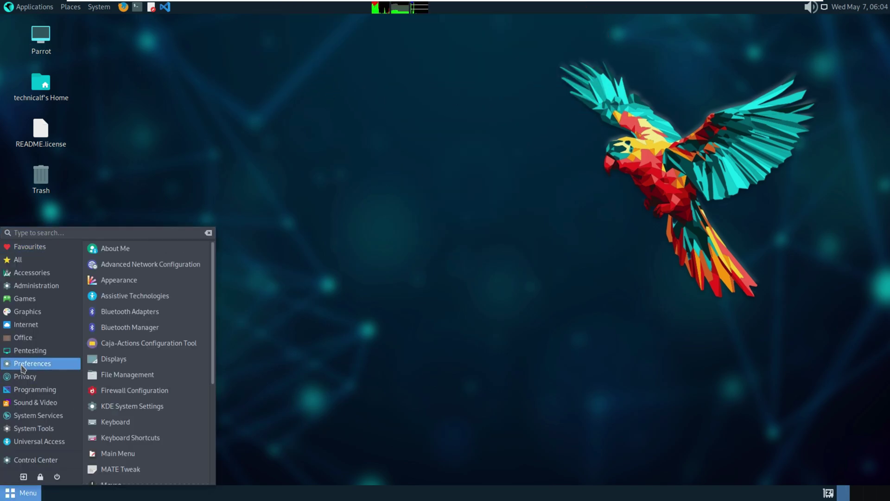
pyautogui.click(113, 359)
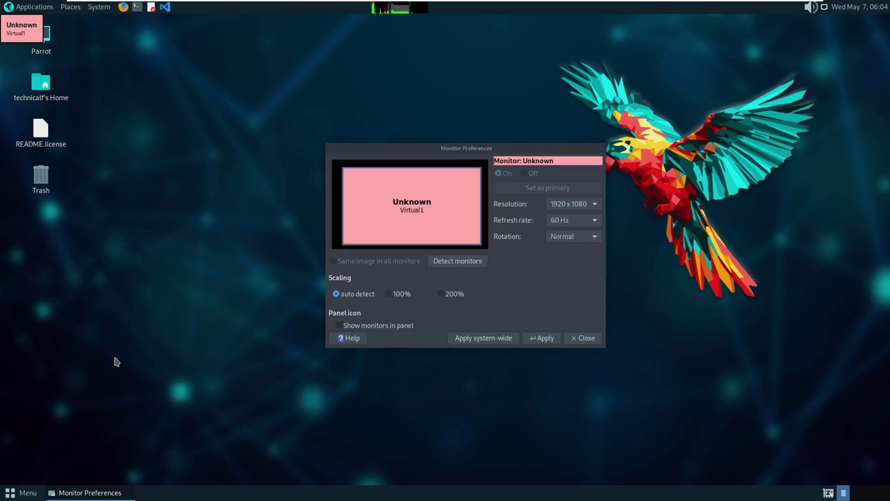
# - Keep the resolution at 1920 x 1080, close Monitor Preferences, and shut Parrot OS down
pyautogui.click(583, 206)
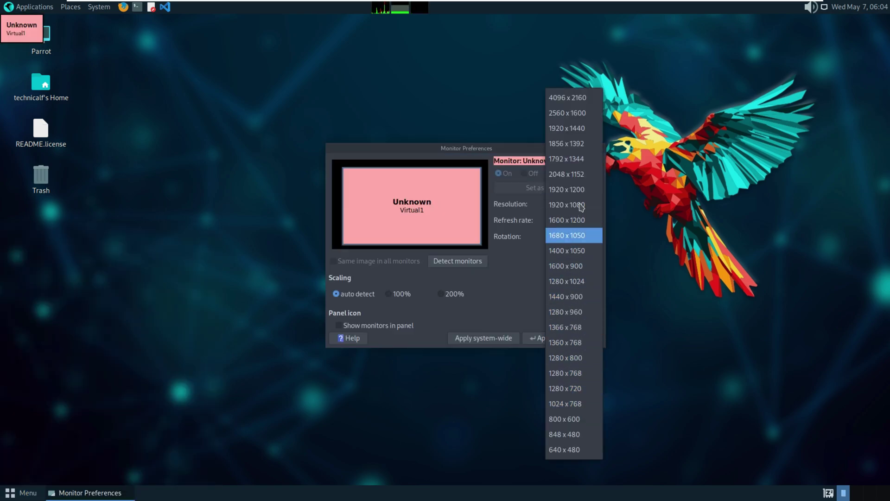
pyautogui.click(514, 290)
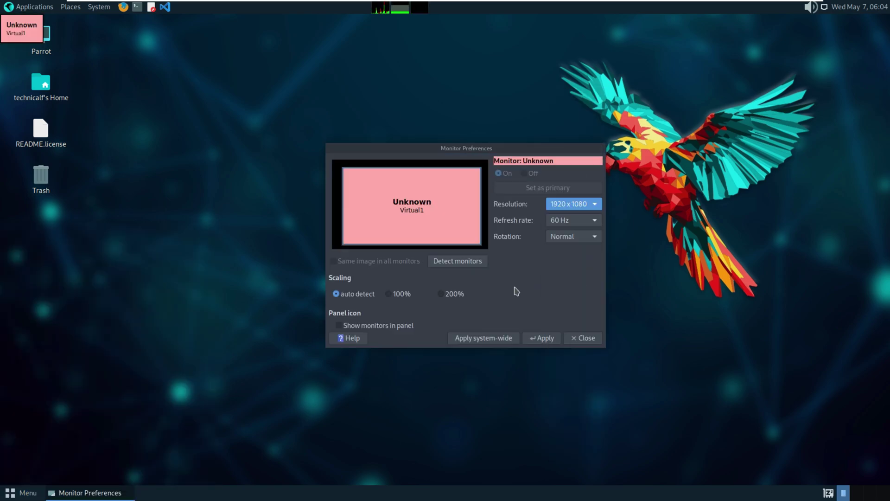
pyautogui.click(582, 337)
pyautogui.click(21, 493)
pyautogui.click(58, 477)
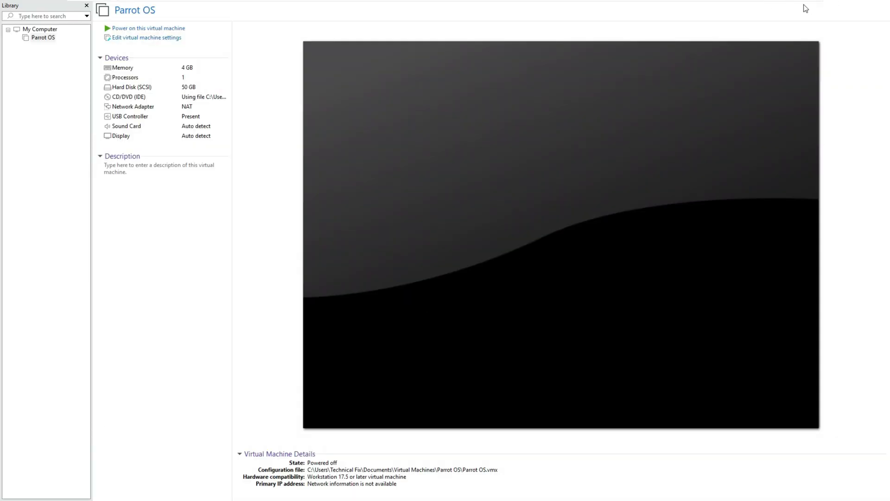
# - Reopen VMware Workstation, power on the Parrot OS VM, and boot its default entry
pyautogui.click(640, 5)
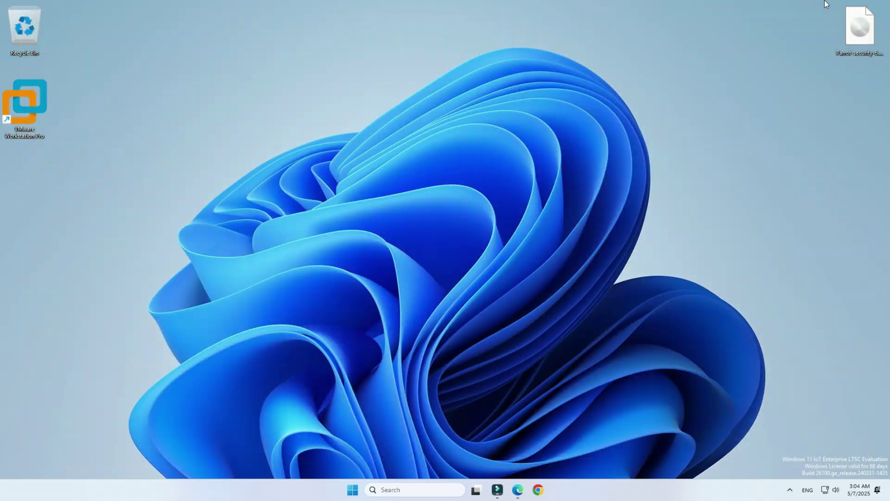
pyautogui.doubleClick(23, 107)
pyautogui.click(43, 65)
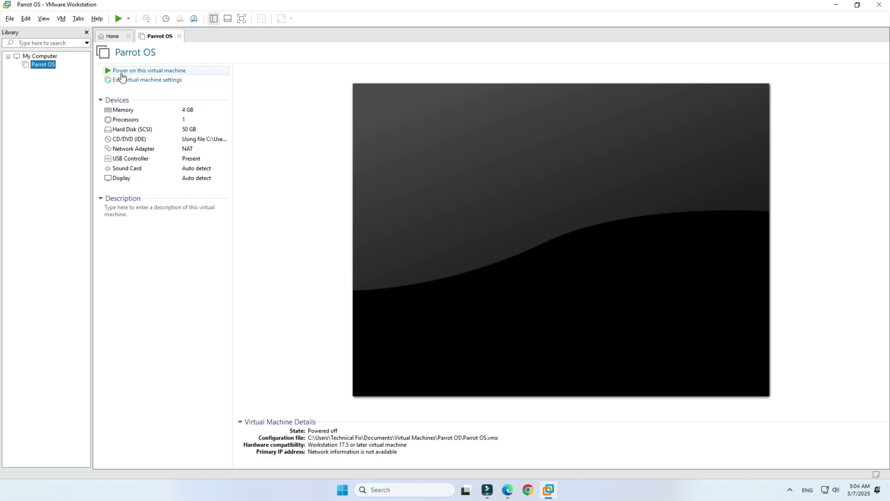
pyautogui.click(117, 71)
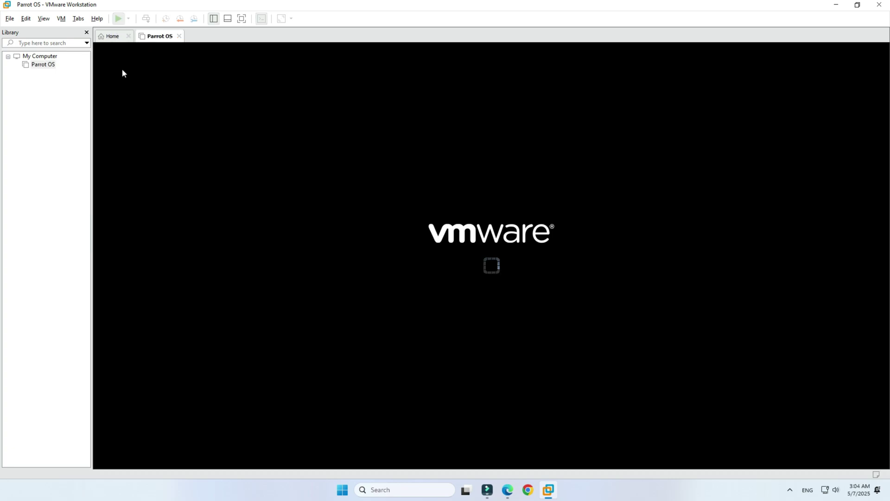
pyautogui.press('Return')
# - Switch the VM to full screen and log in with the account password
pyautogui.click(43, 19)
pyautogui.click(51, 32)
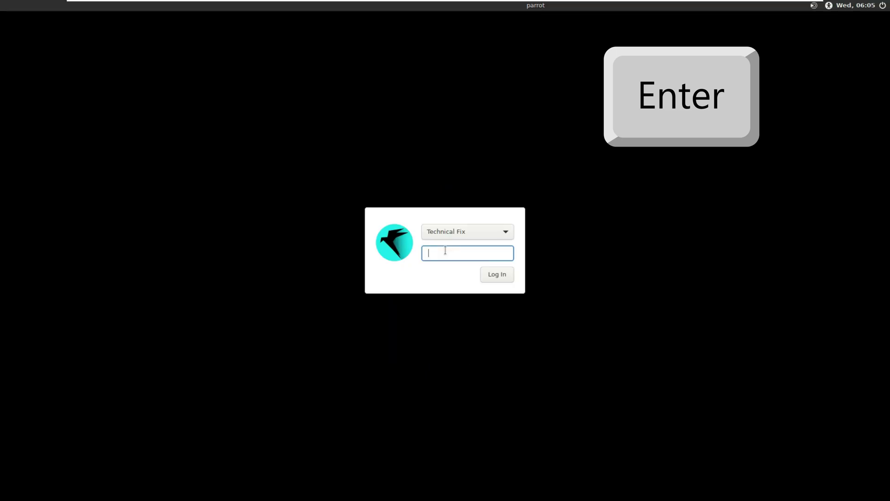
pyautogui.write('••••••')
pyautogui.press('Return')
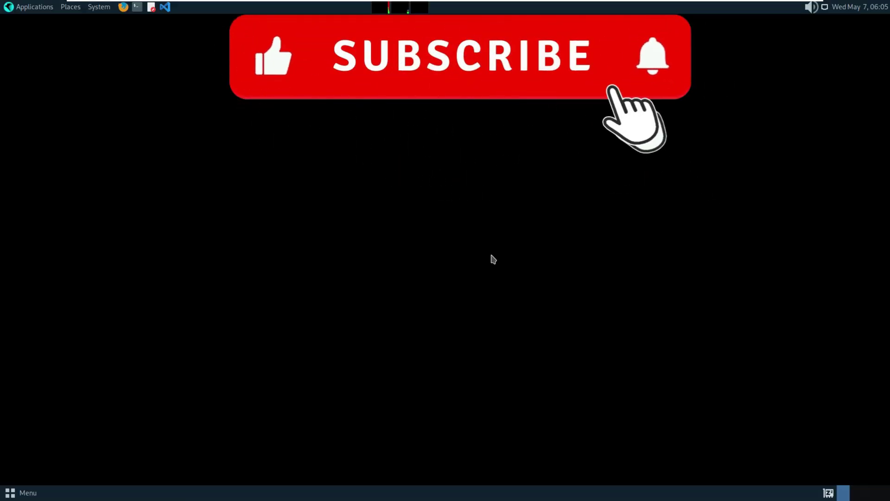